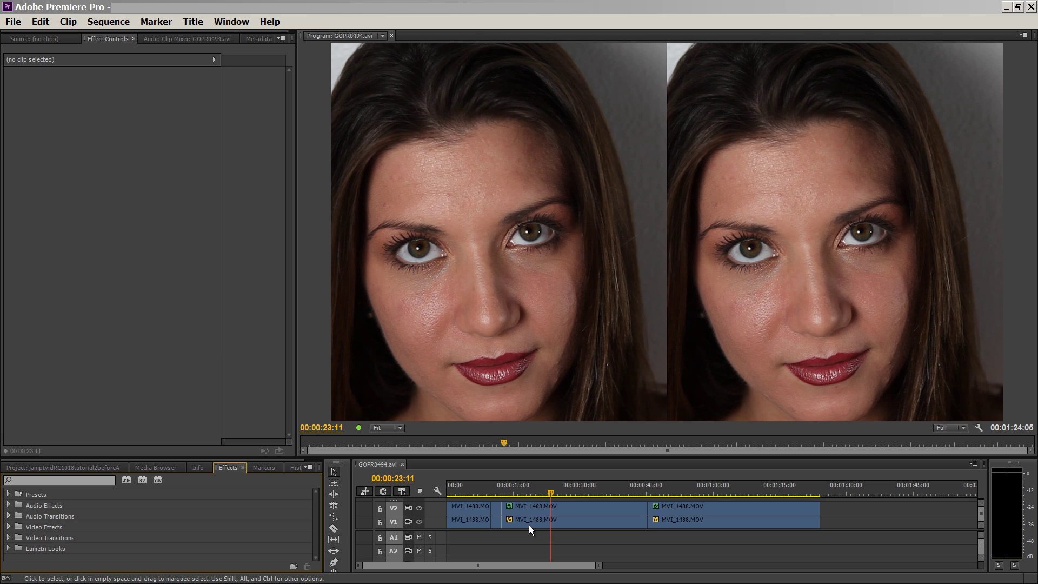
- Apply the Imagenomic Portraiture RC effect to the second MVI_1488.MOV clip on track V1
{"action": "left_click", "coordinate": [529, 524]}
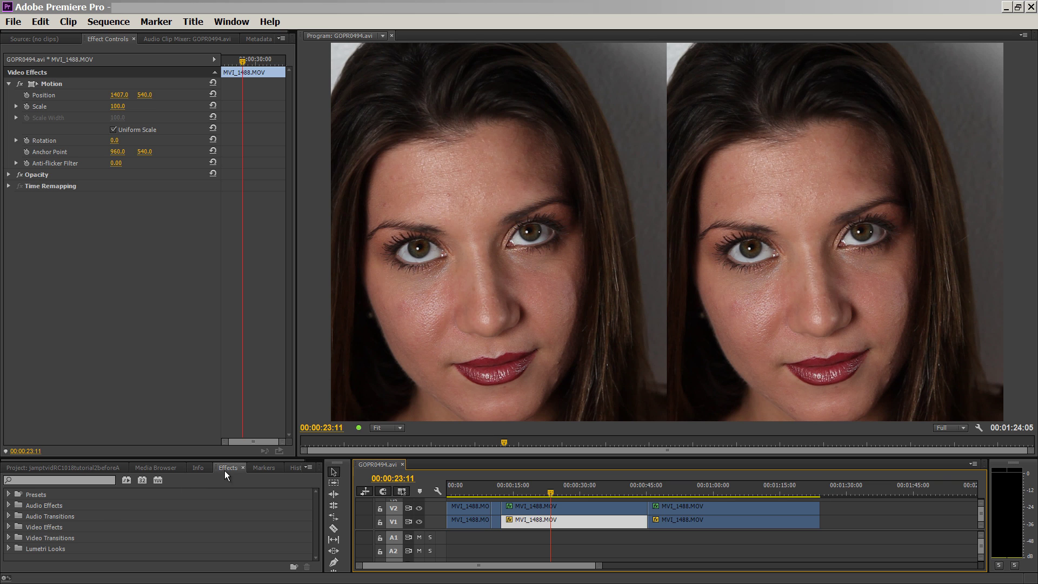
{"action": "left_click", "coordinate": [9, 527]}
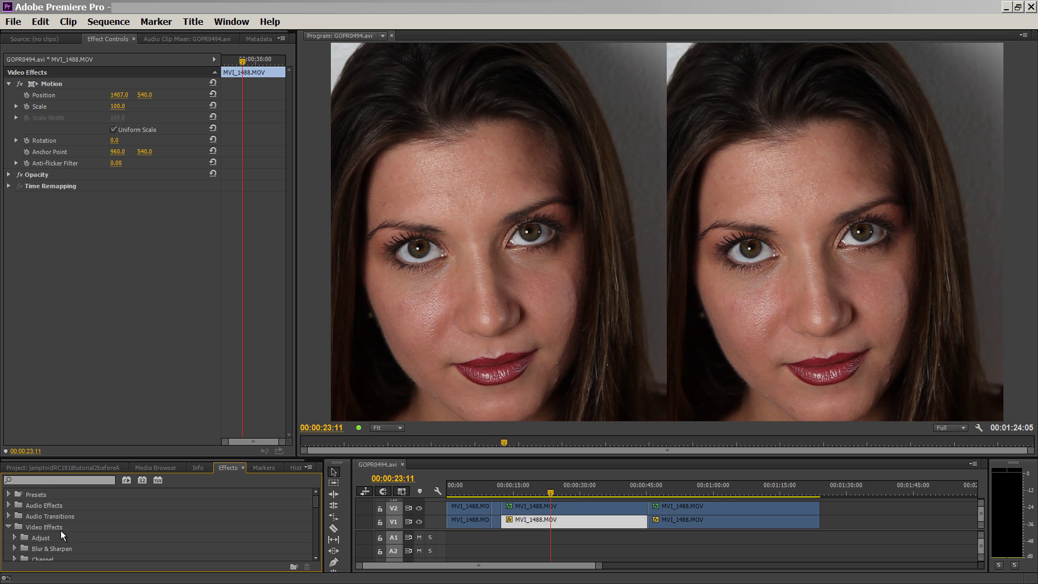
{"action": "scroll", "coordinate": [60, 532], "scroll_direction": "down", "scroll_amount": 4}
{"action": "scroll", "coordinate": [61, 530], "scroll_direction": "down", "scroll_amount": 4}
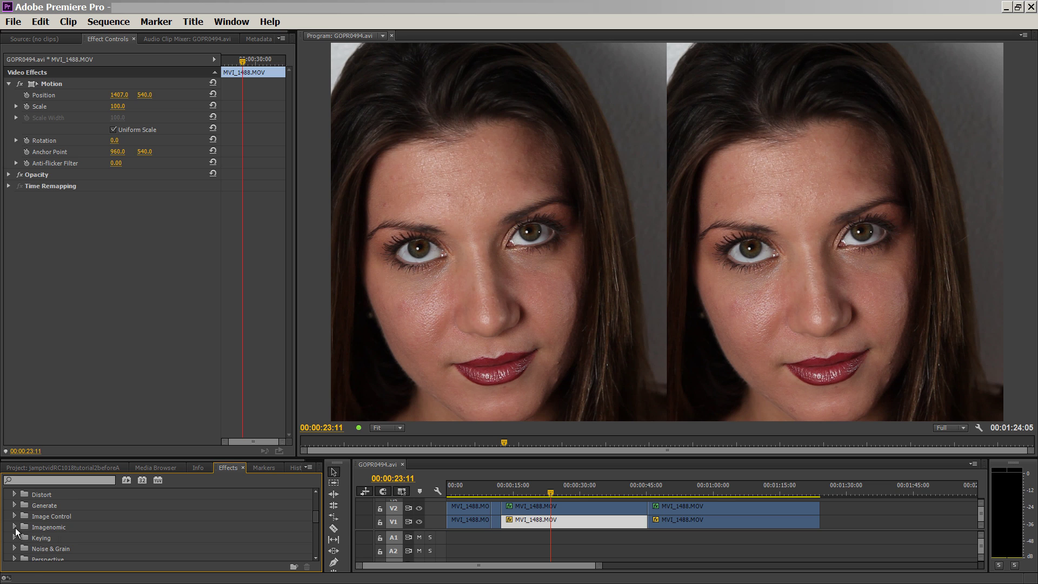
{"action": "left_click", "coordinate": [15, 527]}
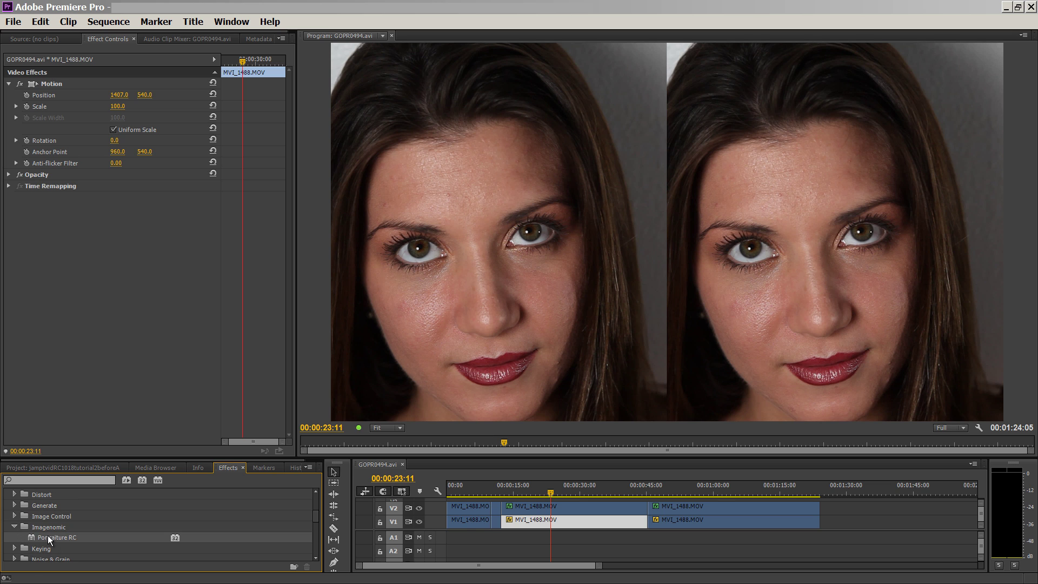
{"action": "left_click_drag", "start_coordinate": [47, 535], "coordinate": [539, 527]}
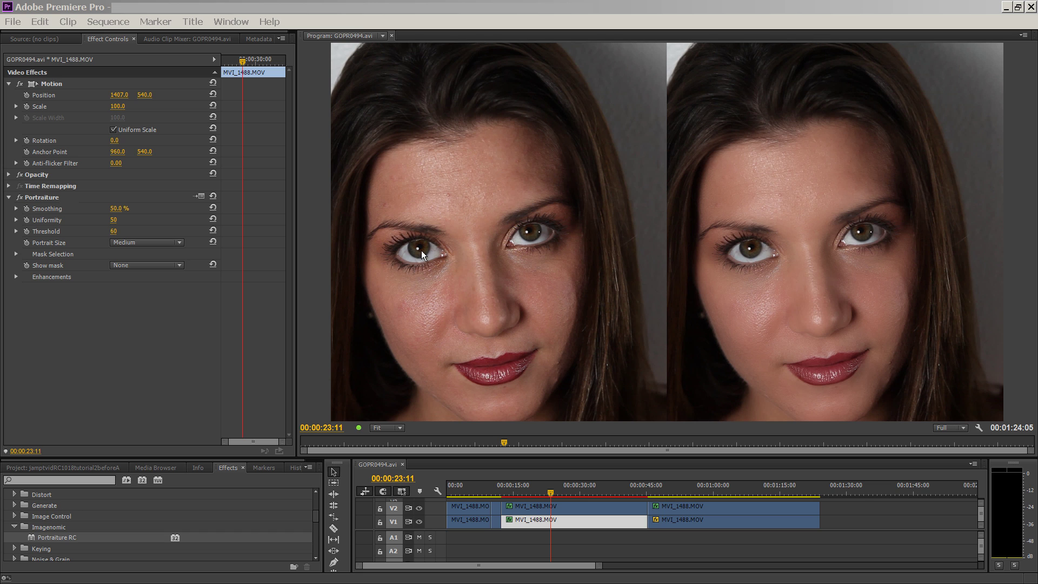
- Inspect the original and smoothed faces side by side at 100% magnification, and fit the preview back to the frame
{"action": "left_click", "coordinate": [401, 427]}
{"action": "left_click", "coordinate": [391, 508]}
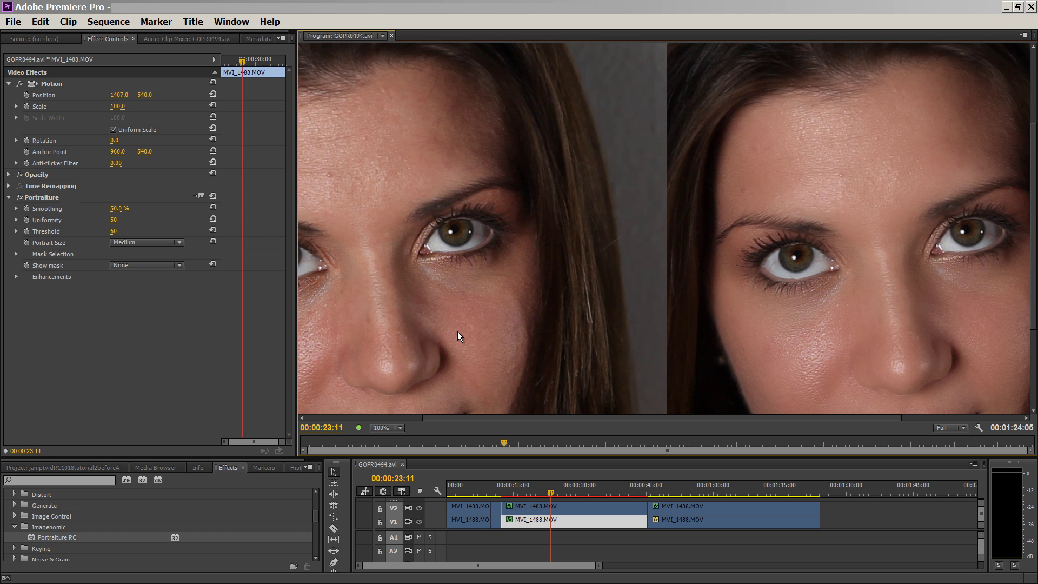
{"action": "left_click_drag", "start_coordinate": [559, 418], "coordinate": [588, 420]}
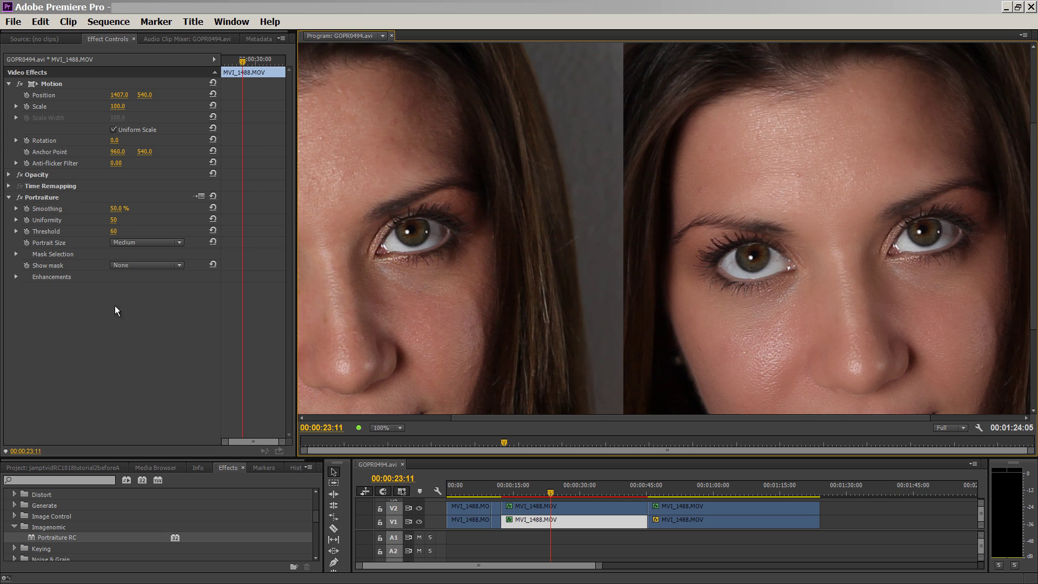
{"action": "left_click", "coordinate": [402, 427]}
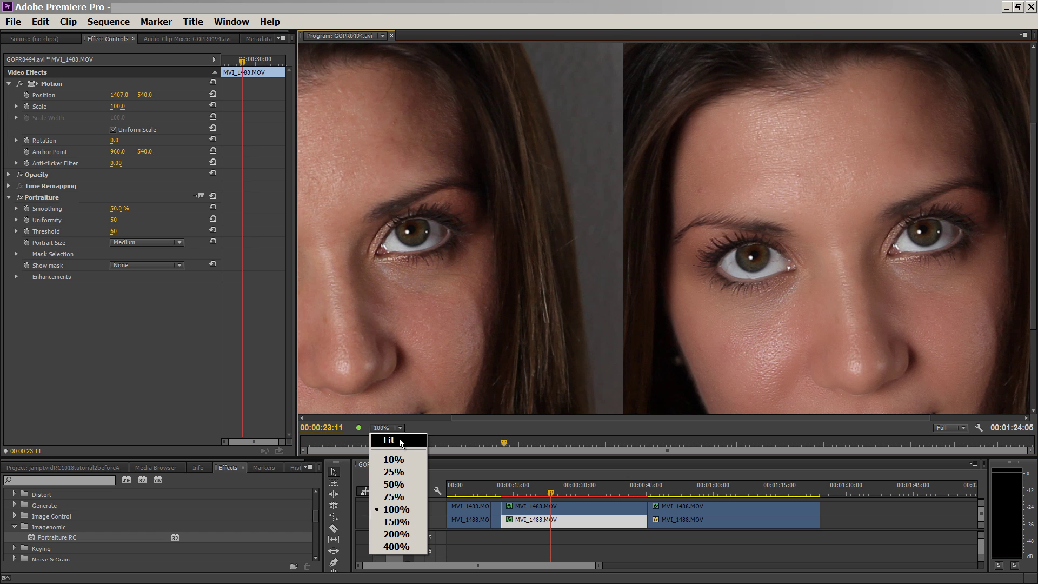
{"action": "left_click", "coordinate": [399, 439]}
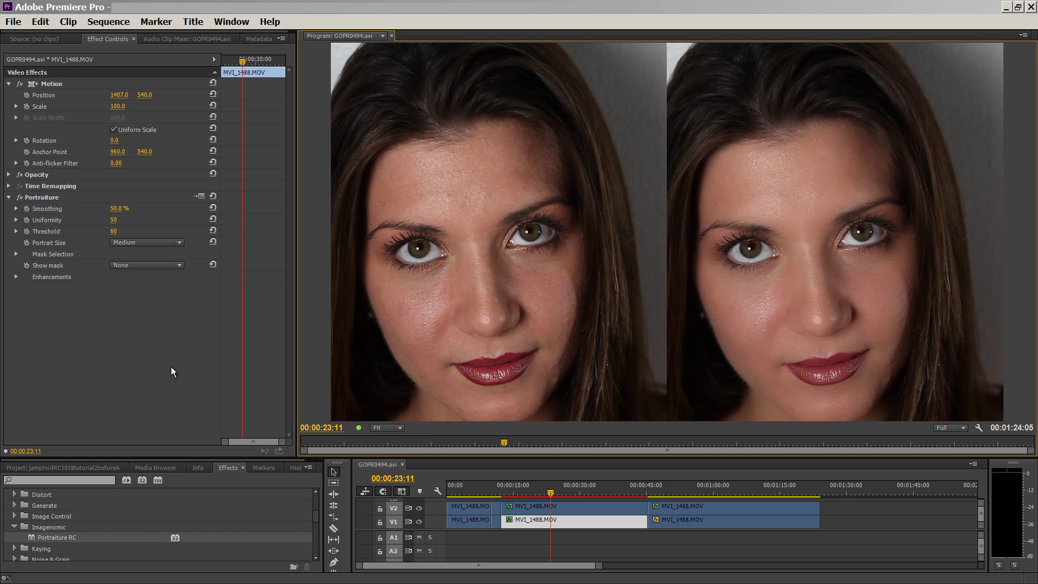
- Try Portraiture's Smoothing at several strengths down to 0%, and set it back to 50%
{"action": "left_click", "coordinate": [16, 208]}
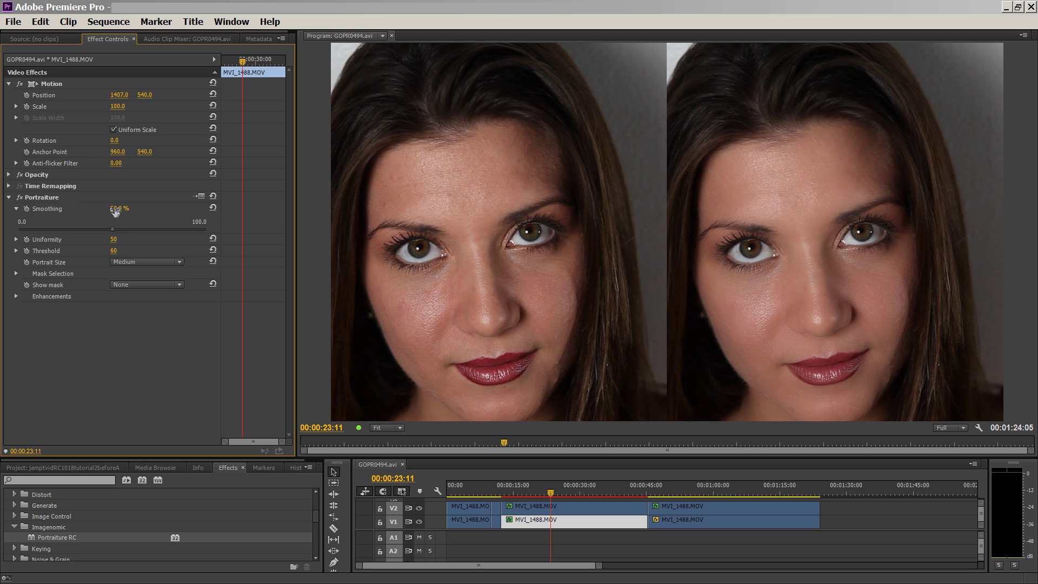
{"action": "left_click_drag", "start_coordinate": [115, 211], "coordinate": [176, 212]}
{"action": "left_click_drag", "start_coordinate": [117, 208], "coordinate": [75, 208]}
{"action": "left_click_drag", "start_coordinate": [116, 209], "coordinate": [62, 214]}
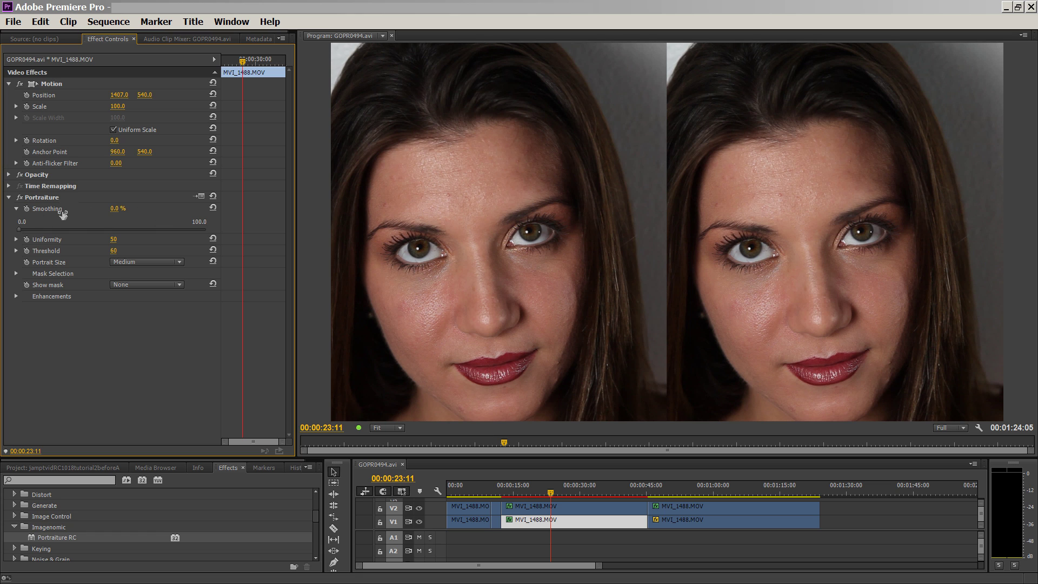
{"action": "left_click", "coordinate": [115, 208]}
{"action": "type", "text": "50"}
{"action": "key", "text": "Return"}
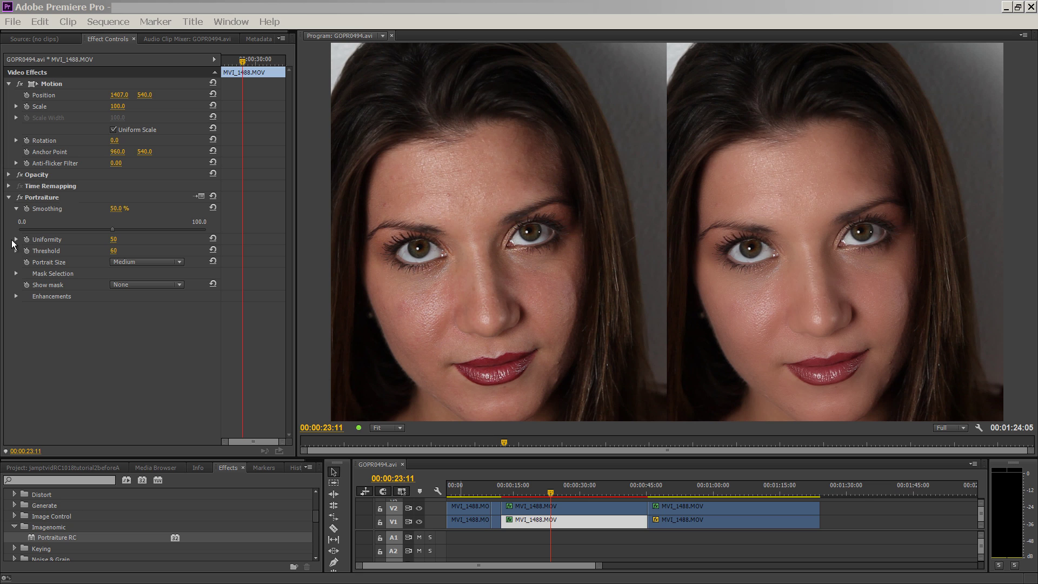
- Try Portraiture's Uniformity at its two extremes, 100 and 0
{"action": "left_click", "coordinate": [16, 239]}
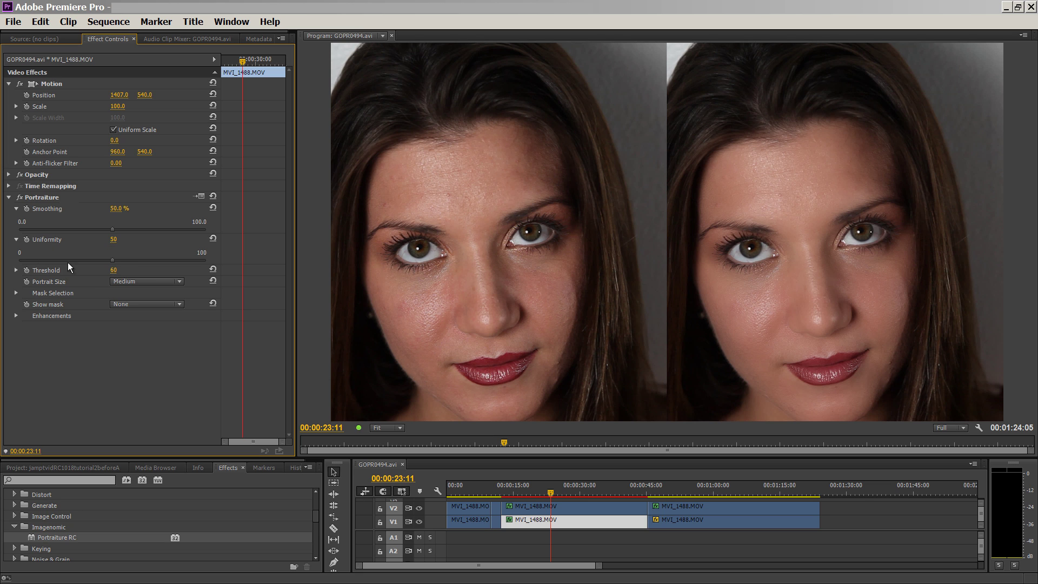
{"action": "mouse_move", "coordinate": [114, 240]}
{"action": "left_mouse_down"}
{"action": "mouse_move", "coordinate": [135, 242]}
{"action": "mouse_move", "coordinate": [112, 239]}
{"action": "left_mouse_up"}
{"action": "left_click_drag", "start_coordinate": [109, 245], "coordinate": [108, 245]}
{"action": "left_click", "coordinate": [16, 209]}
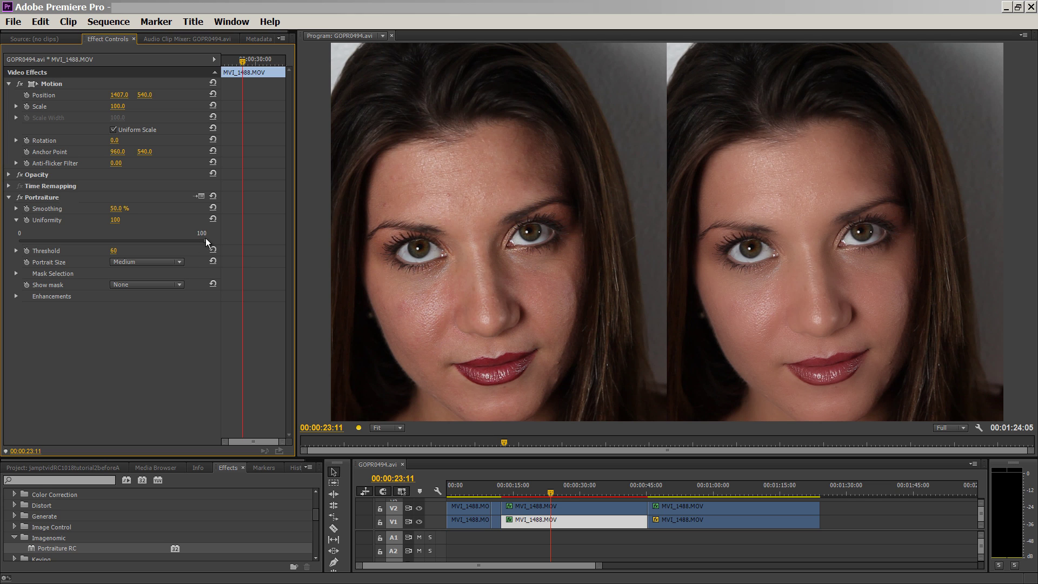
{"action": "left_click_drag", "start_coordinate": [205, 240], "coordinate": [182, 241]}
{"action": "left_click_drag", "start_coordinate": [37, 241], "coordinate": [17, 242]}
- Raise Portraiture's Uniformity to 51 while judging the skin at 100% magnification
{"action": "left_click", "coordinate": [401, 427]}
{"action": "left_click", "coordinate": [391, 508]}
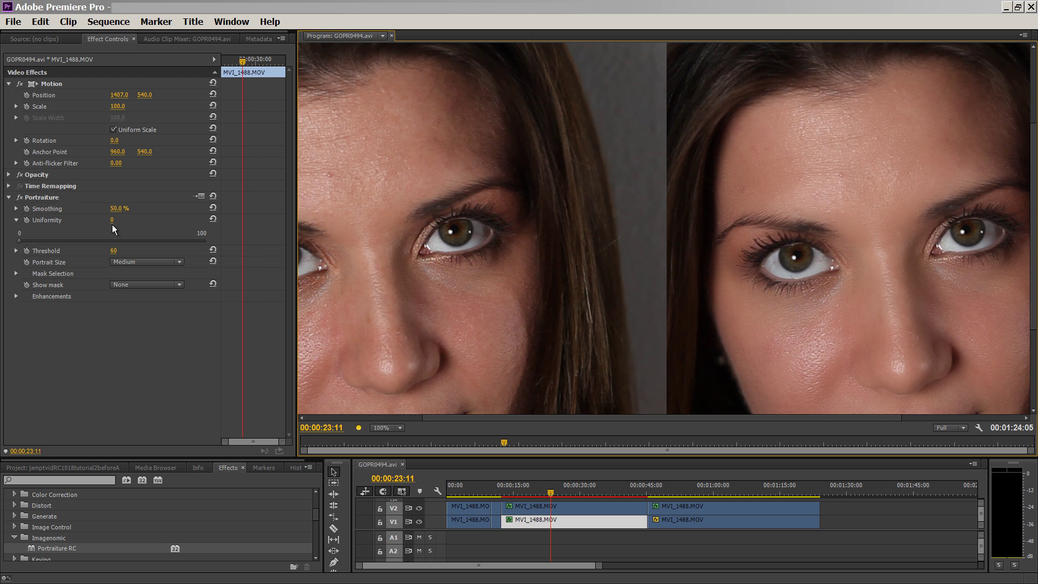
{"action": "left_click_drag", "start_coordinate": [113, 221], "coordinate": [223, 232]}
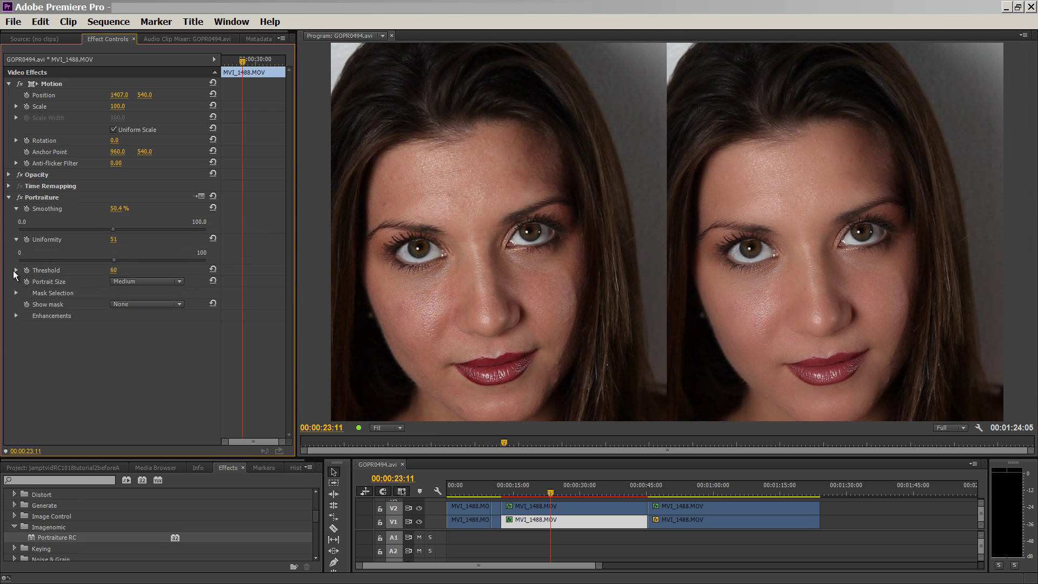
- Try Portraiture's Threshold across its low and high values, and set it to 51
{"action": "left_click", "coordinate": [15, 270]}
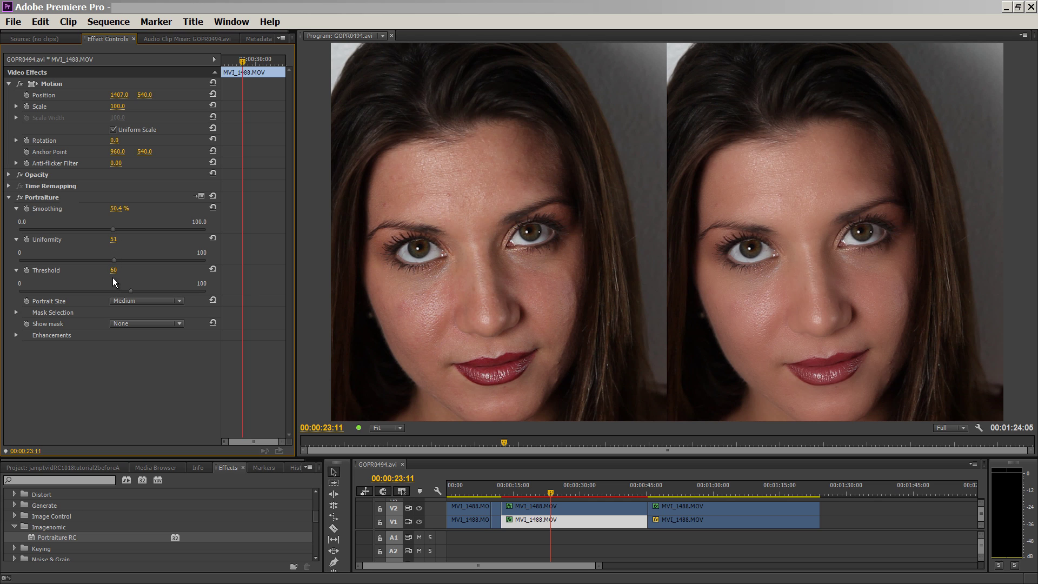
{"action": "left_click_drag", "start_coordinate": [114, 272], "coordinate": [257, 269]}
{"action": "left_click_drag", "start_coordinate": [114, 264], "coordinate": [114, 263]}
{"action": "left_click_drag", "start_coordinate": [204, 291], "coordinate": [147, 294]}
{"action": "left_click_drag", "start_coordinate": [28, 287], "coordinate": [92, 285]}
{"action": "left_click_drag", "start_coordinate": [155, 287], "coordinate": [216, 289]}
{"action": "left_click_drag", "start_coordinate": [38, 294], "coordinate": [65, 298]}
{"action": "left_click_drag", "start_coordinate": [191, 295], "coordinate": [211, 295]}
- Try Portraiture's Portrait Size as Large and Small, and return it to Medium
{"action": "left_click", "coordinate": [129, 301]}
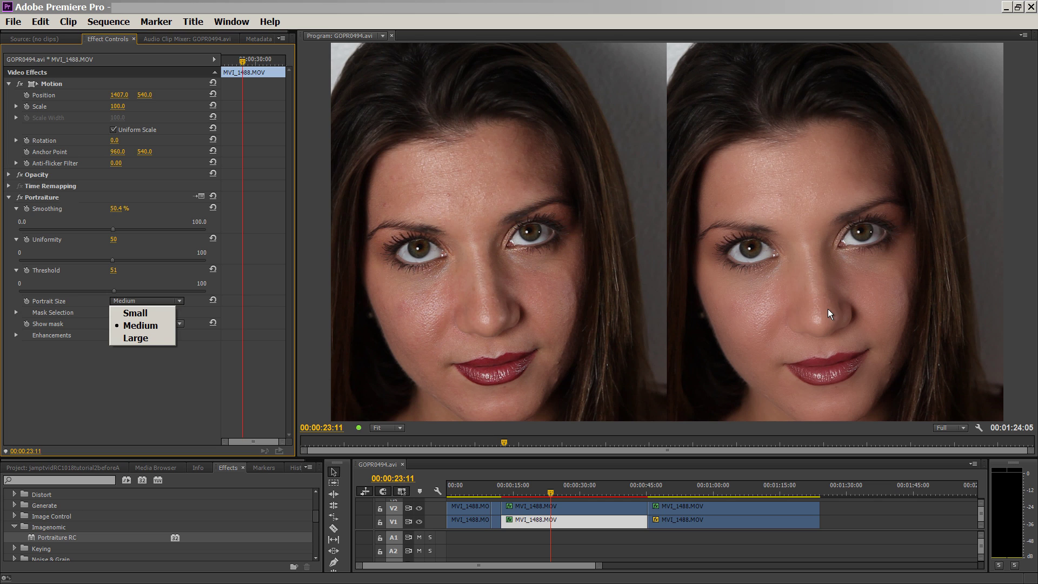
{"action": "left_click", "coordinate": [144, 338]}
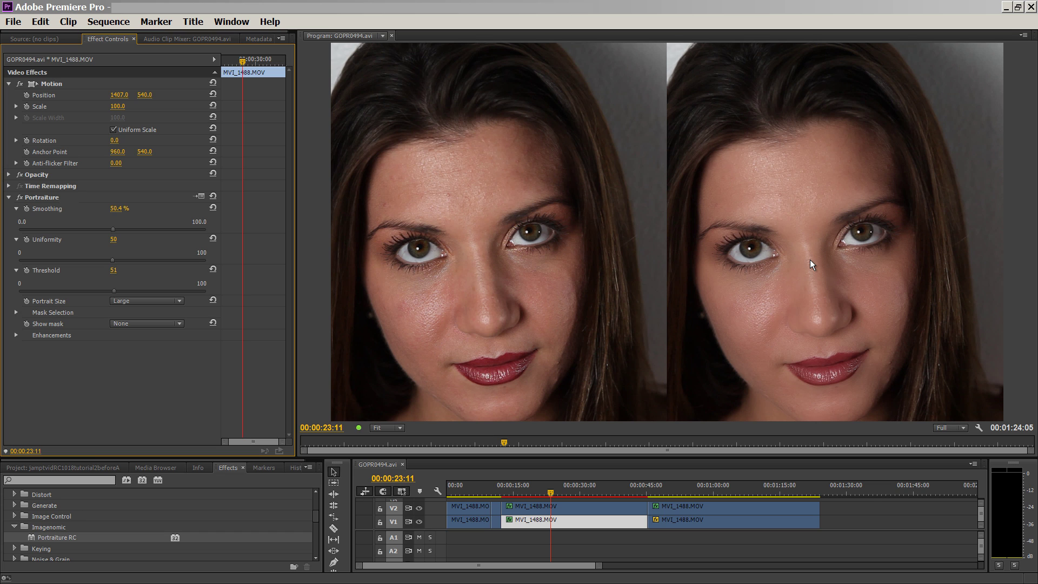
{"action": "left_click", "coordinate": [170, 303]}
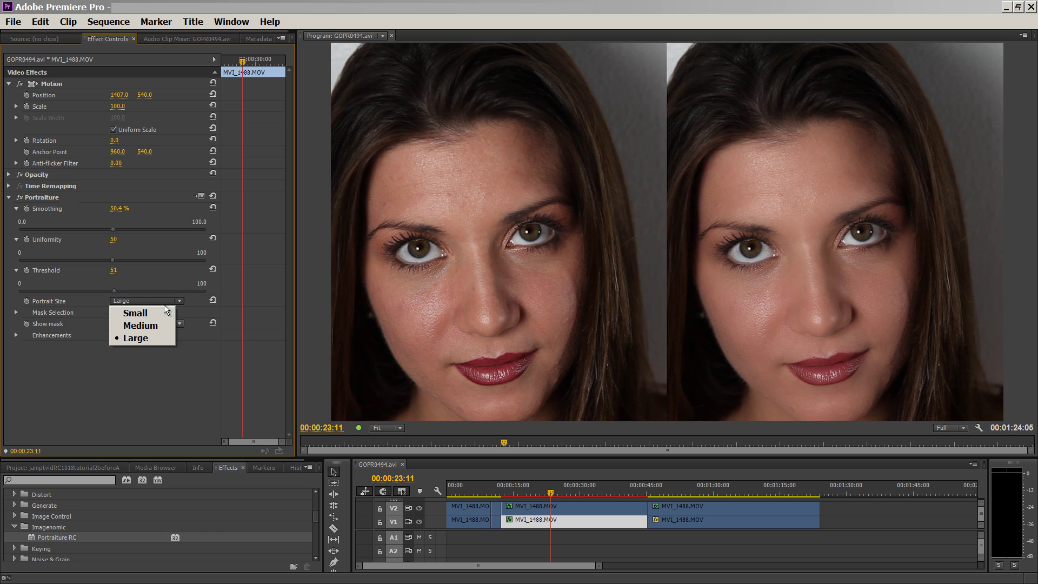
{"action": "left_click", "coordinate": [124, 313]}
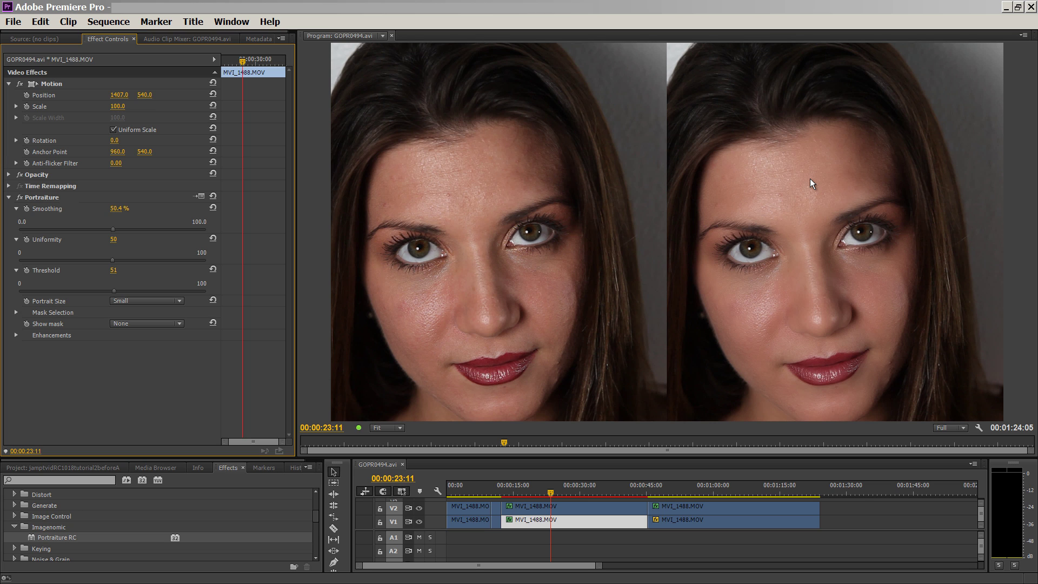
{"action": "left_click", "coordinate": [142, 305]}
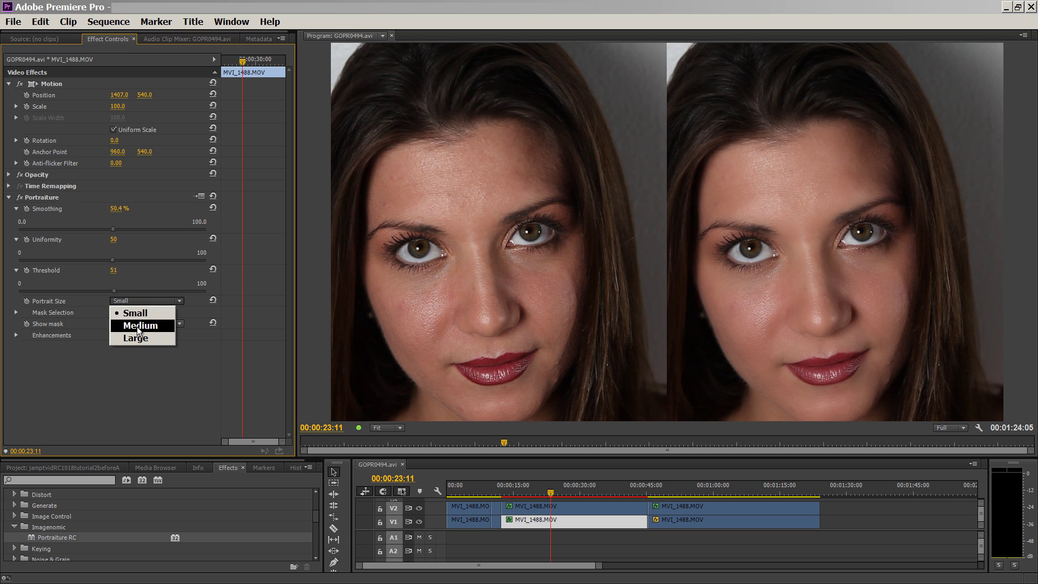
{"action": "left_click", "coordinate": [139, 326]}
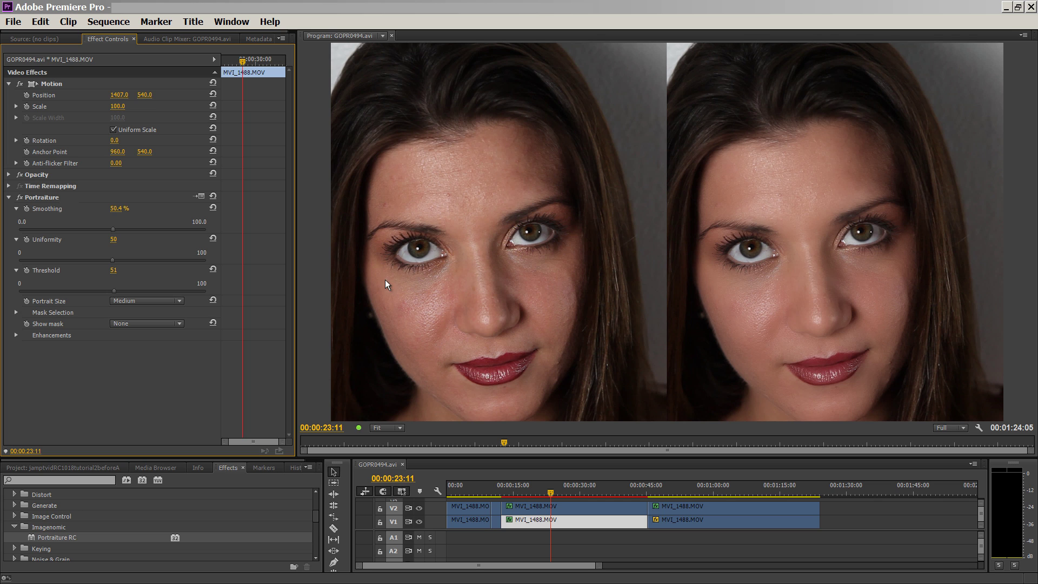
{"action": "left_click", "coordinate": [134, 302]}
{"action": "left_click", "coordinate": [133, 310]}
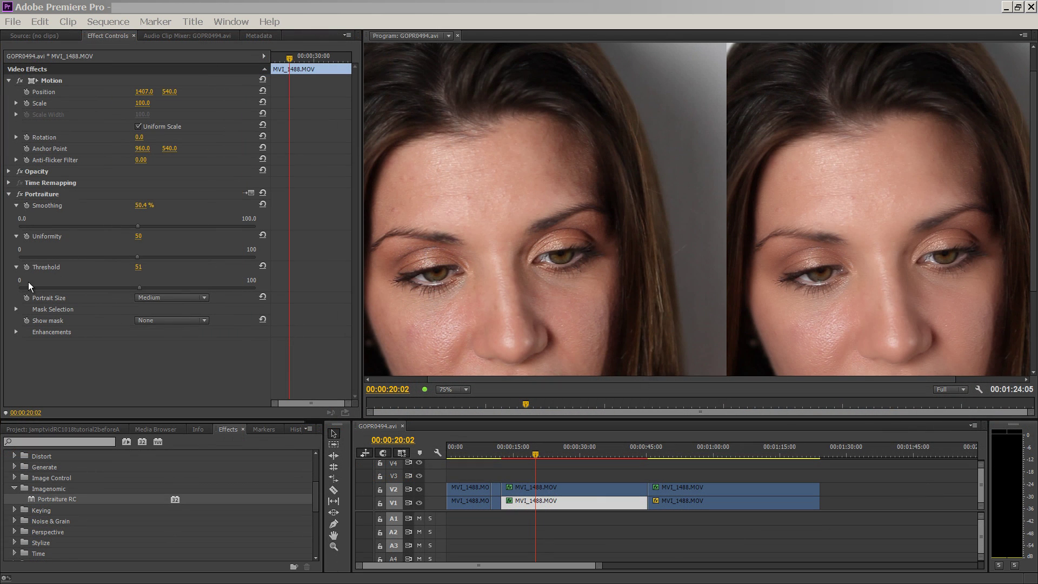
- Collapse the Threshold, Uniformity and Smoothing sliders and expand Portraiture's Mask Selection settings
{"action": "left_click", "coordinate": [17, 267]}
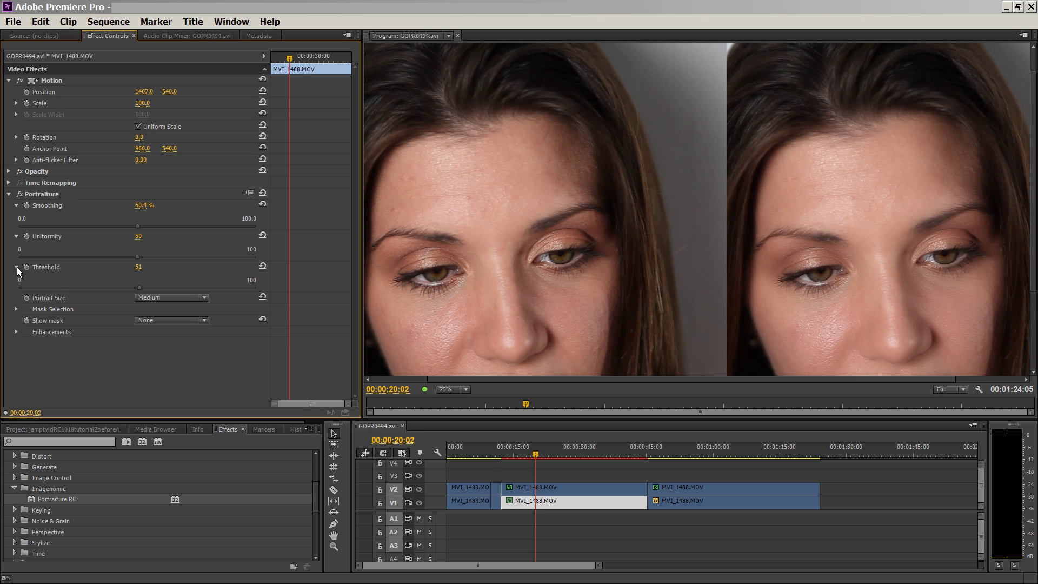
{"action": "left_click", "coordinate": [18, 238]}
{"action": "left_click", "coordinate": [16, 206]}
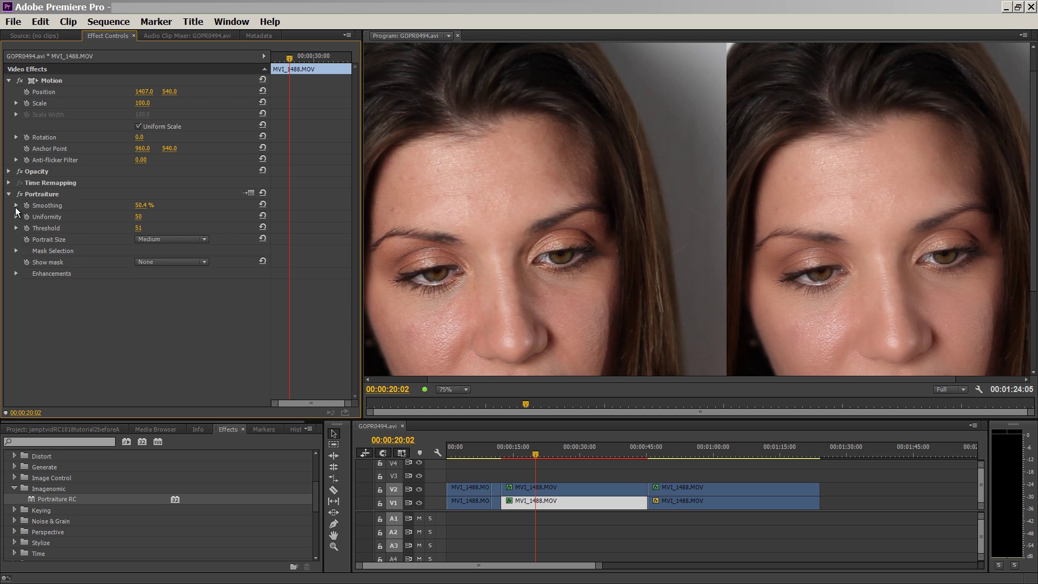
{"action": "left_click", "coordinate": [16, 251]}
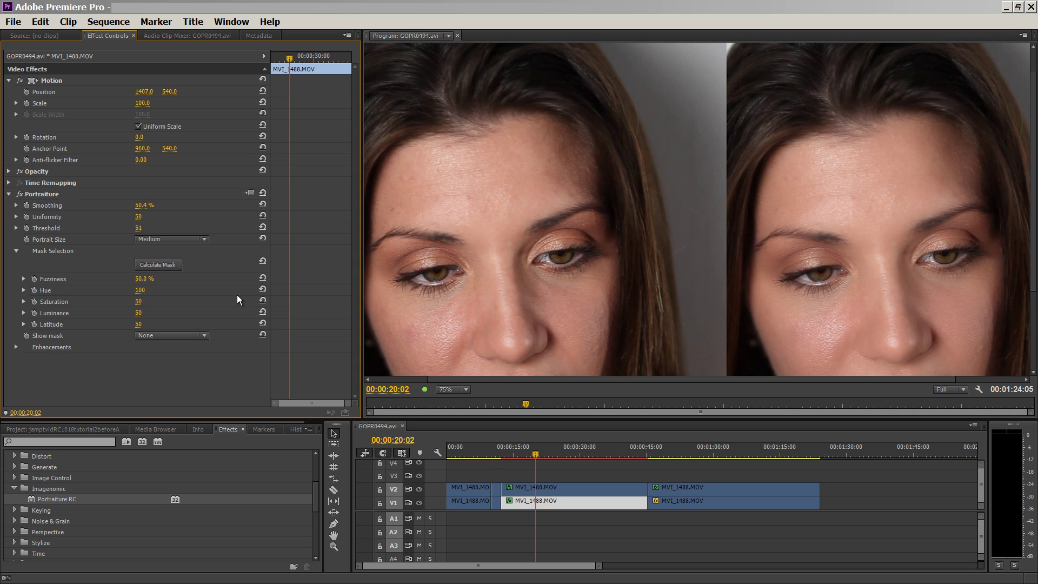
- Show Portraiture's mask in Black and calculate the skin mask automatically from the current frame
{"action": "left_click", "coordinate": [151, 335]}
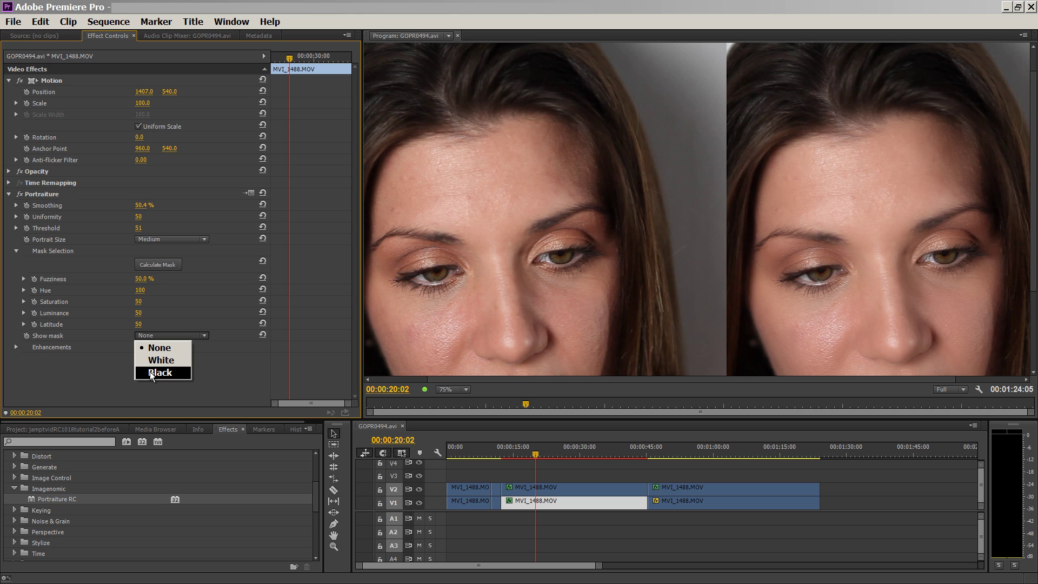
{"action": "left_click", "coordinate": [150, 374]}
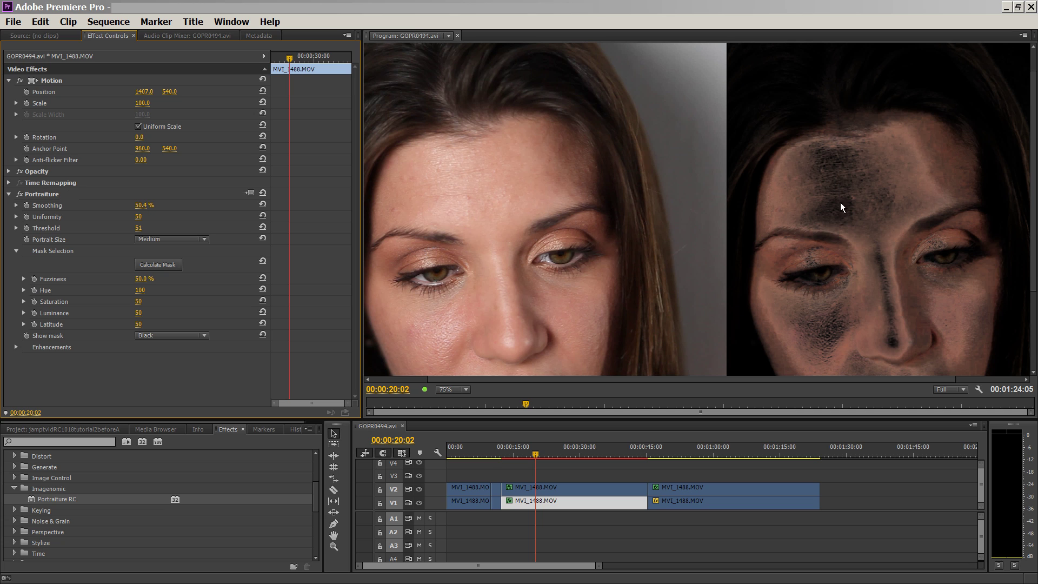
{"action": "left_click", "coordinate": [158, 265]}
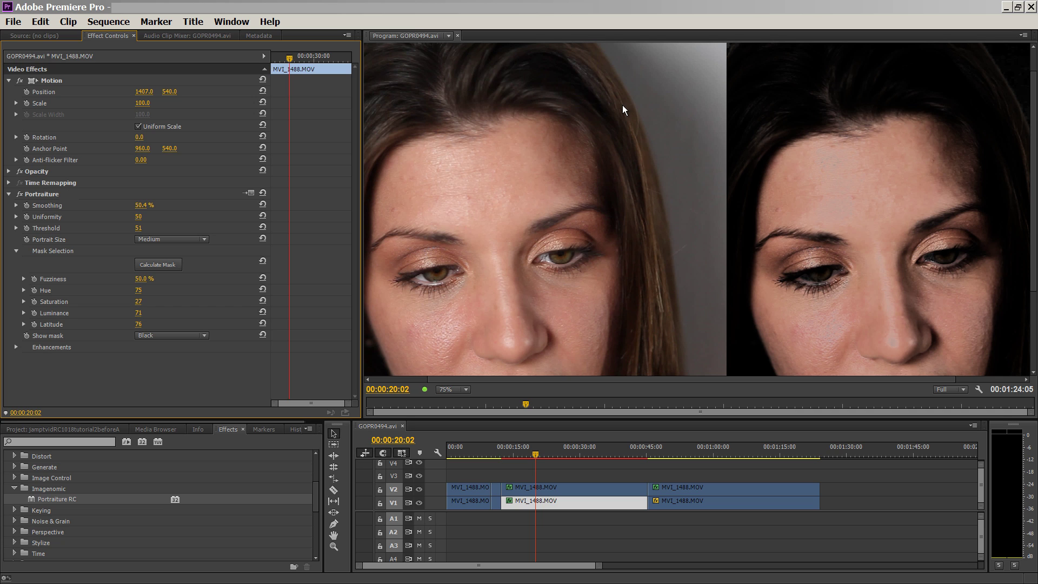
- Check the smoothed face with Show mask set to None, and set it back to Black
{"action": "left_click", "coordinate": [157, 335]}
{"action": "left_click", "coordinate": [157, 345]}
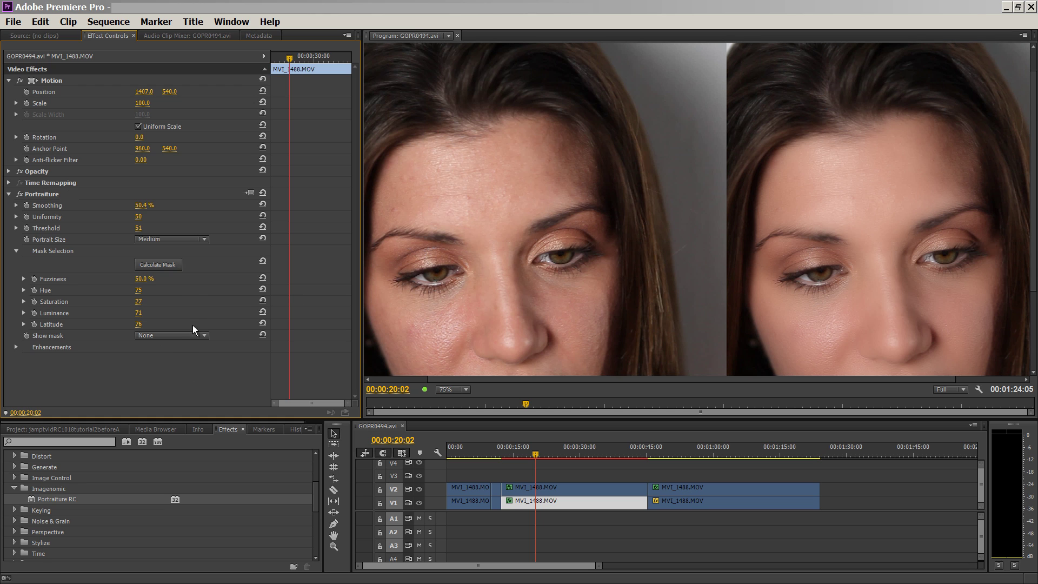
{"action": "left_click", "coordinate": [175, 335]}
{"action": "left_click", "coordinate": [167, 373]}
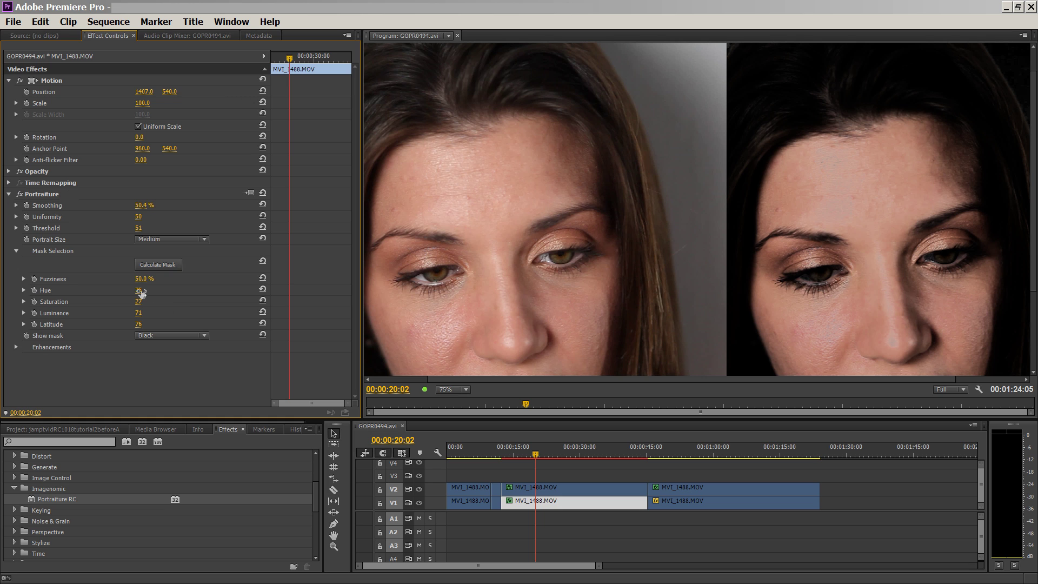
- Try lower and higher Hue values for the skin mask, and return Hue to 75
{"action": "left_click_drag", "start_coordinate": [140, 292], "coordinate": [195, 299]}
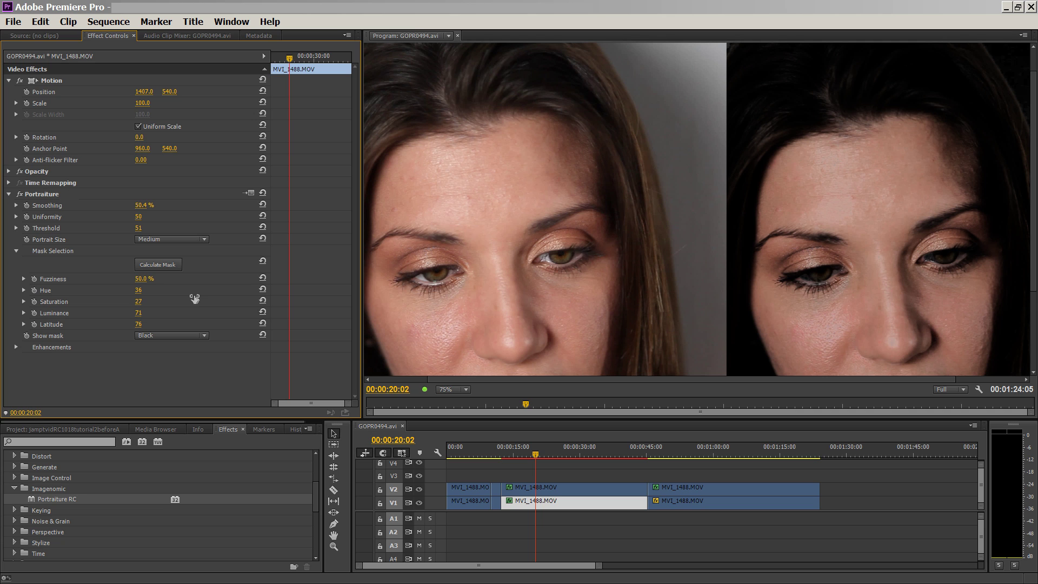
{"action": "left_click_drag", "start_coordinate": [194, 299], "coordinate": [130, 295]}
{"action": "left_click", "coordinate": [140, 292]}
{"action": "type", "text": "136"}
{"action": "key", "text": "Return"}
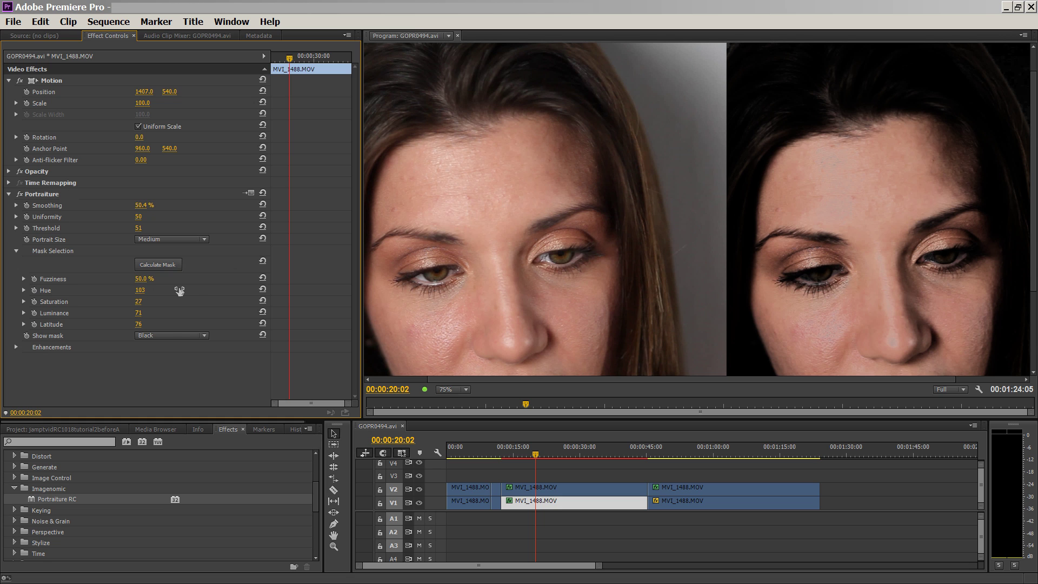
{"action": "left_click_drag", "start_coordinate": [195, 291], "coordinate": [175, 294]}
- Try Saturation values of 0 and 99 for the skin mask, and recalculate the mask
{"action": "left_click_drag", "start_coordinate": [137, 304], "coordinate": [44, 303]}
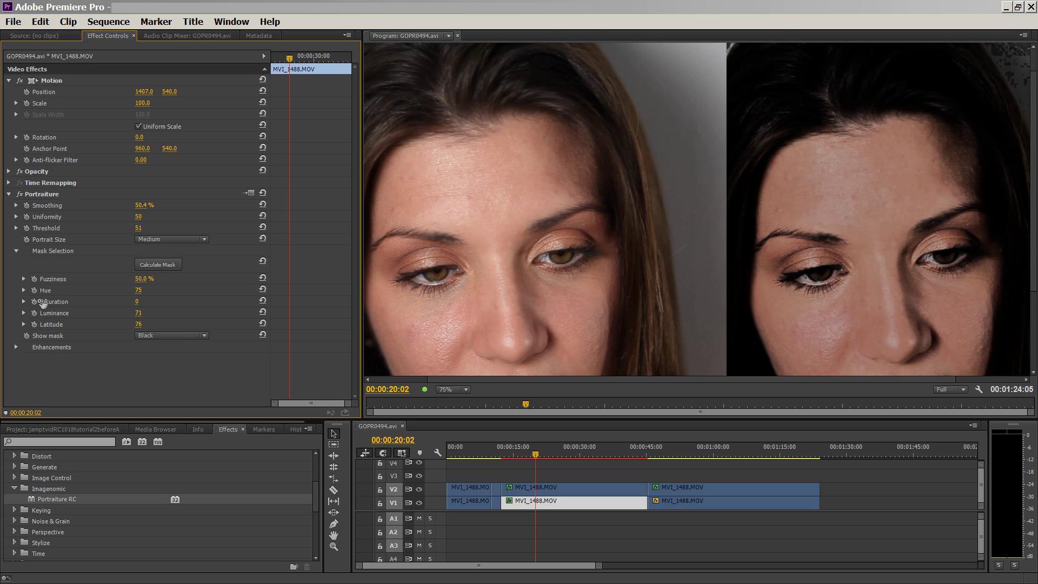
{"action": "left_click_drag", "start_coordinate": [43, 303], "coordinate": [180, 307]}
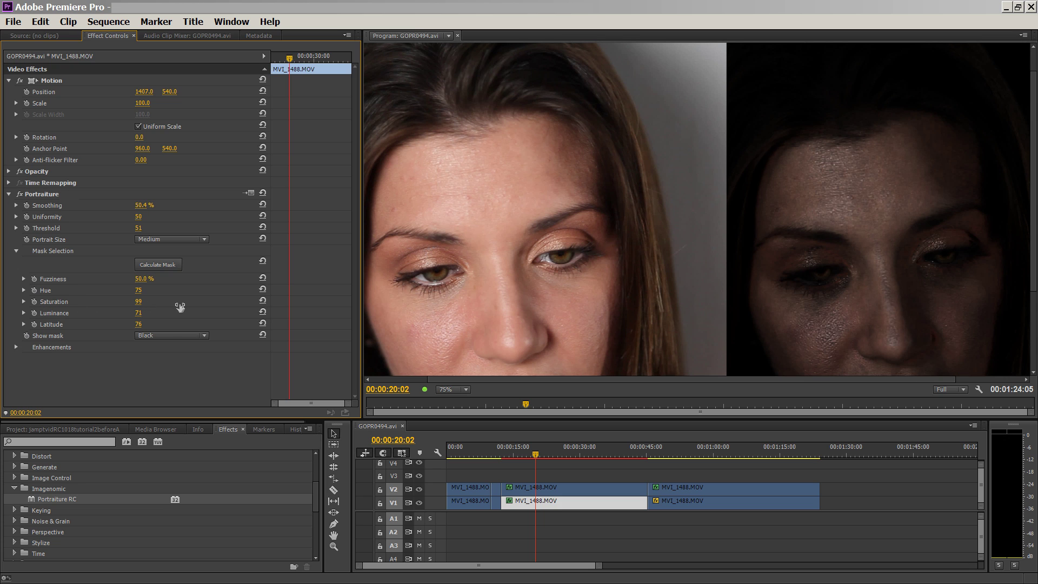
{"action": "left_click", "coordinate": [149, 265]}
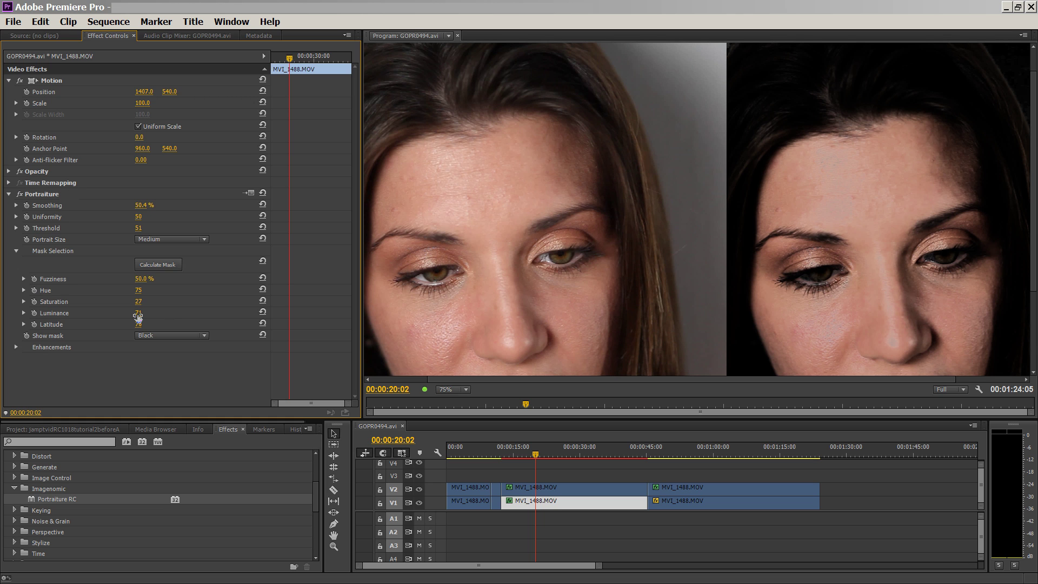
- Try Luminance values of 10 and 100 for the skin mask, and recalculate the mask
{"action": "left_click_drag", "start_coordinate": [138, 318], "coordinate": [36, 324]}
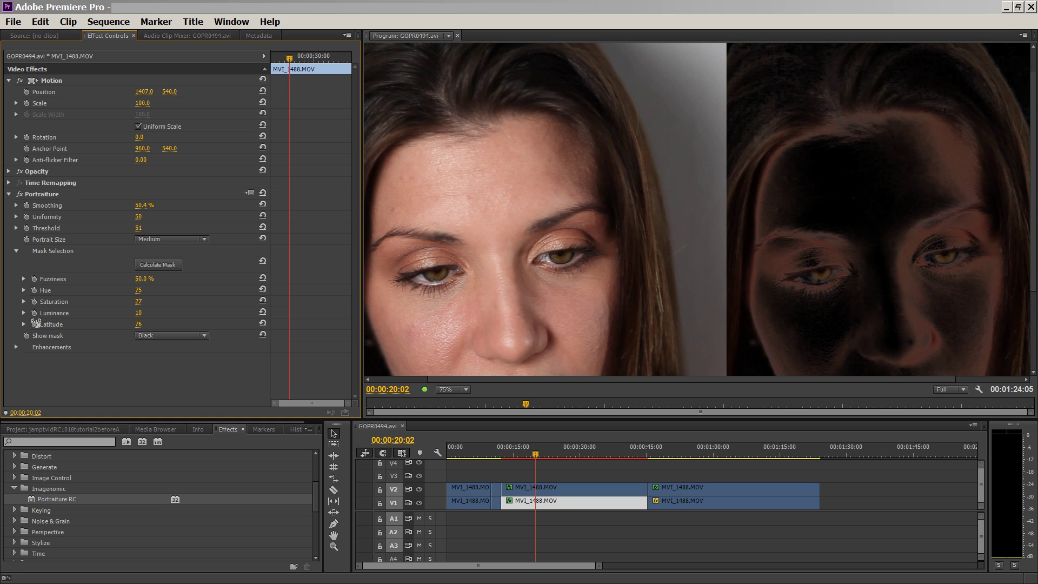
{"action": "left_click_drag", "start_coordinate": [36, 324], "coordinate": [191, 321]}
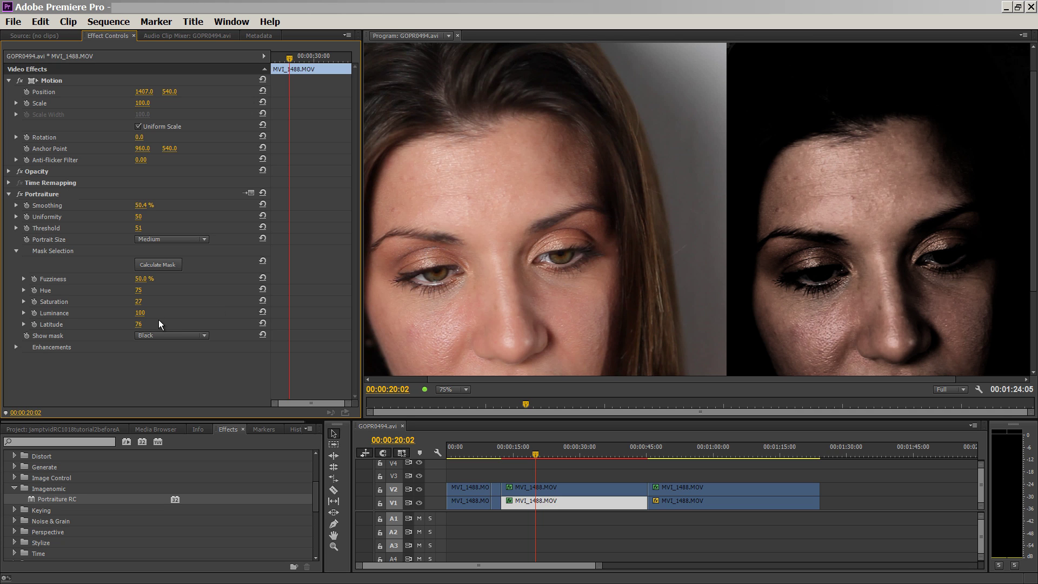
{"action": "left_click", "coordinate": [151, 266]}
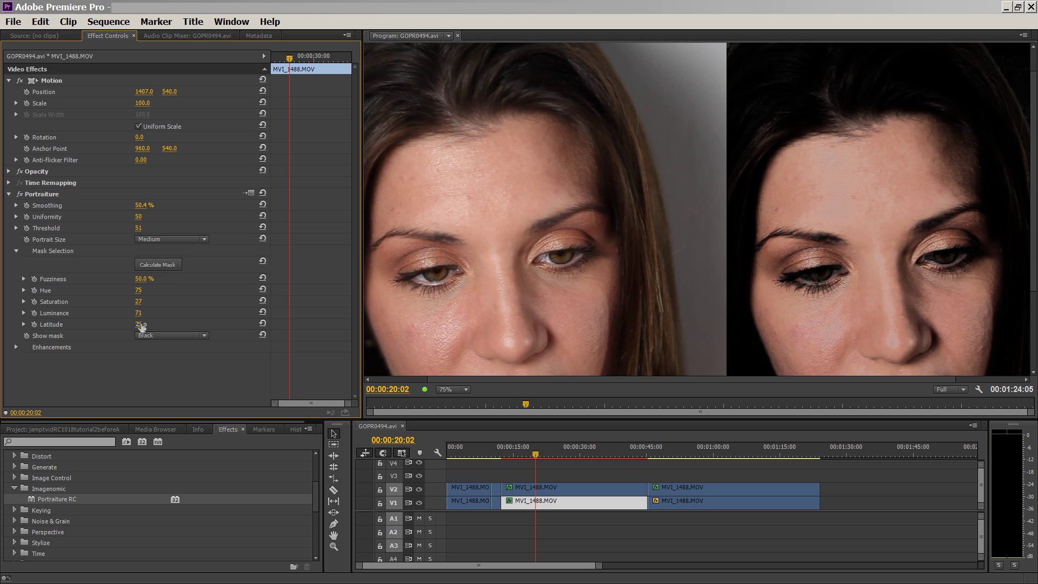
- Raise the skin mask's Latitude to 100 and set Show mask to None
{"action": "left_click_drag", "start_coordinate": [142, 326], "coordinate": [300, 333]}
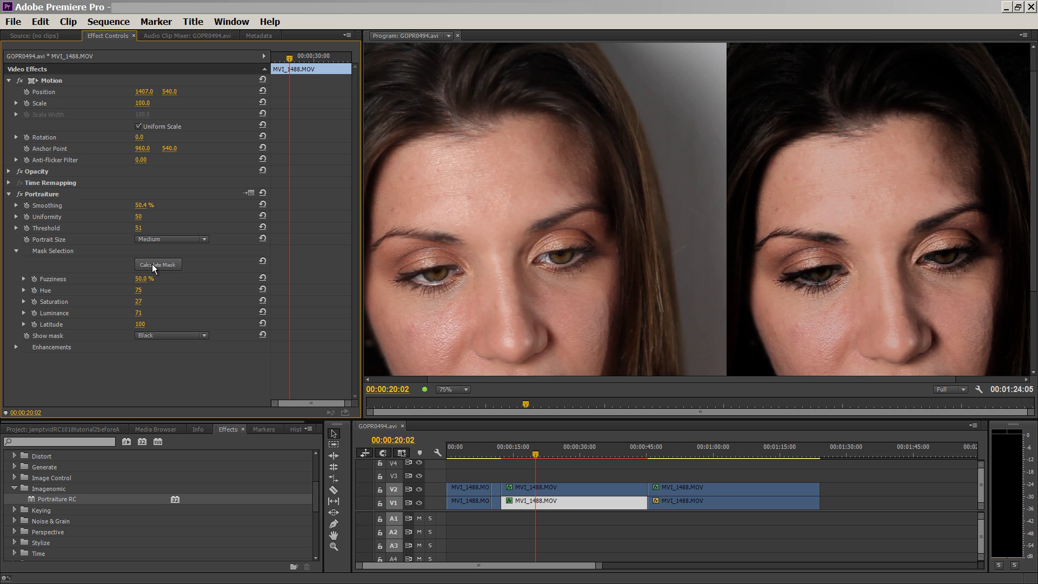
{"action": "left_click", "coordinate": [166, 335]}
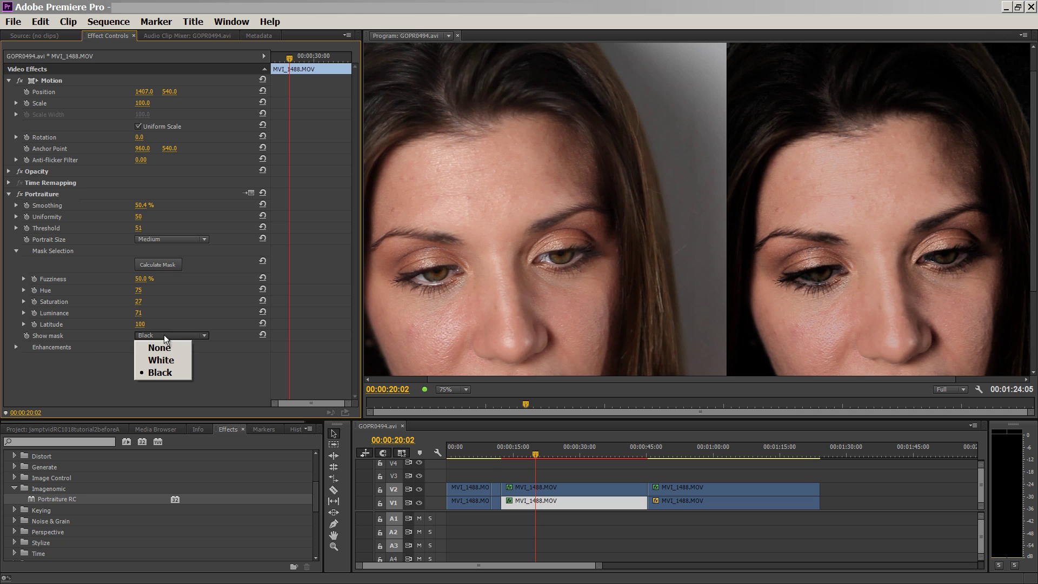
{"action": "left_click", "coordinate": [163, 348]}
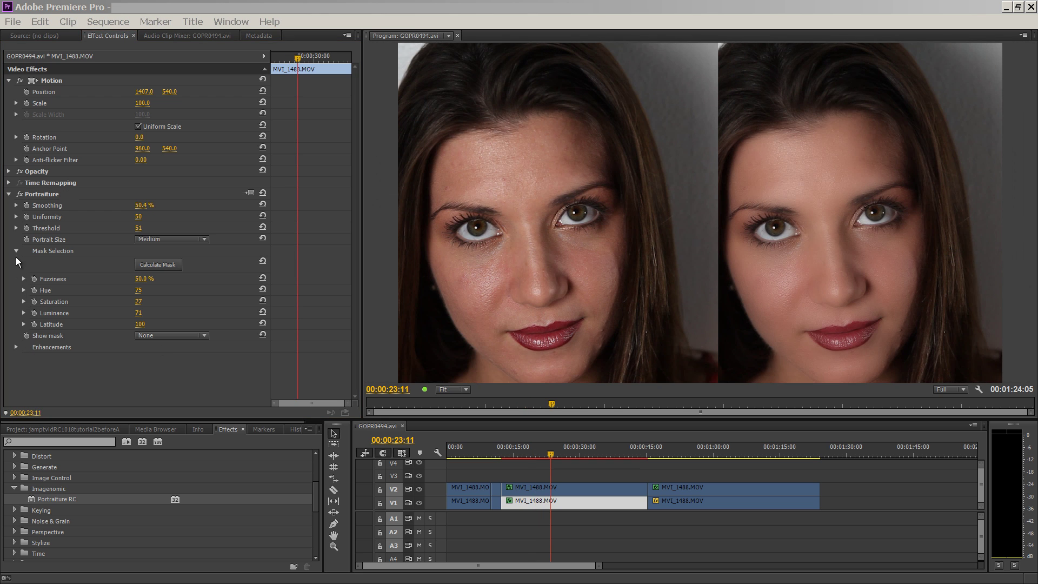
- Collapse Portraiture's Mask Selection settings and enable its Enhancements
{"action": "left_click", "coordinate": [16, 251]}
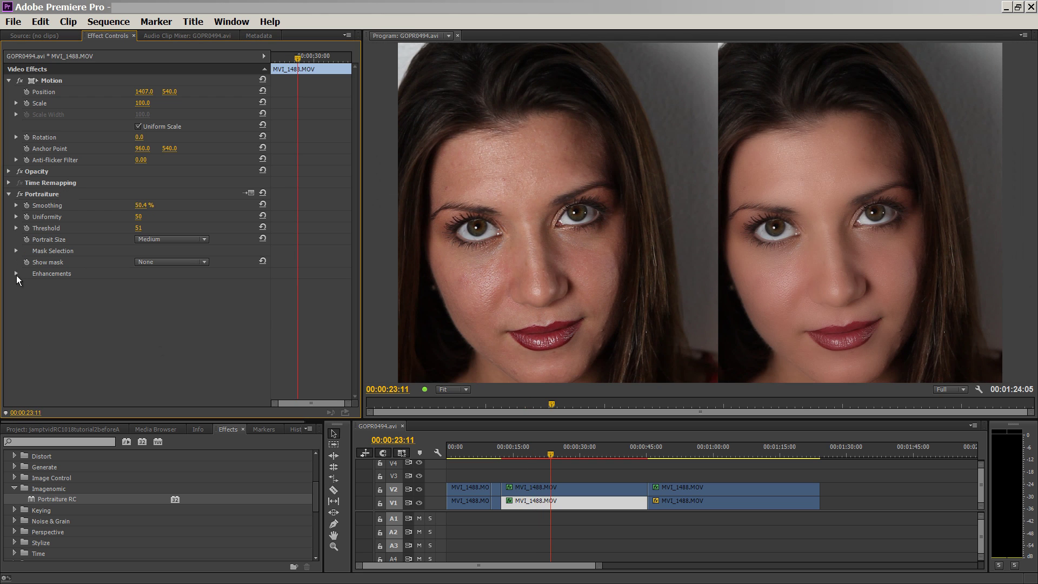
{"action": "left_click", "coordinate": [17, 274]}
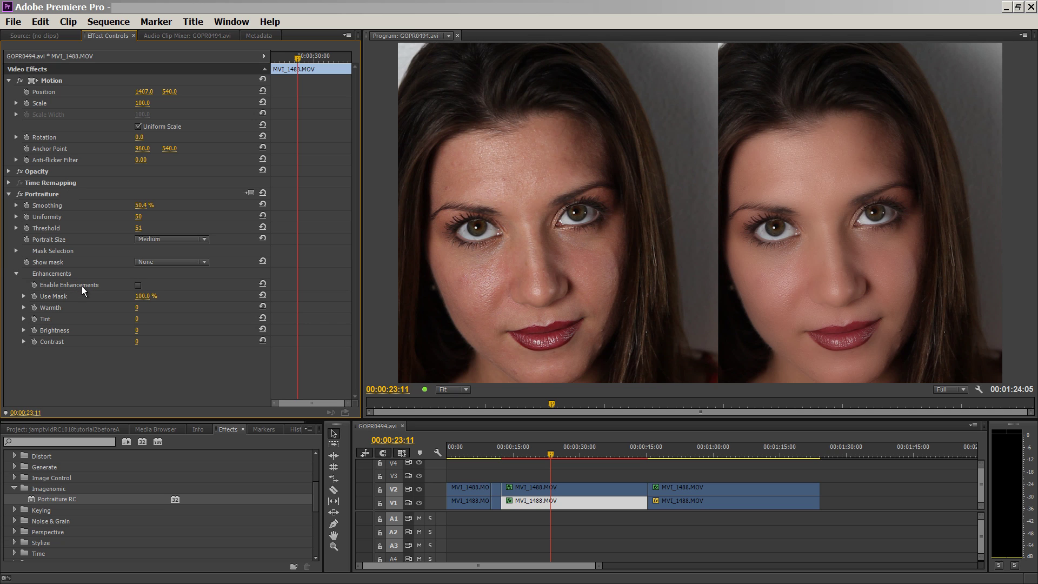
{"action": "left_click", "coordinate": [138, 286]}
- Try lower Use Mask values for the enhancements, and return Use Mask to 100%
{"action": "left_click_drag", "start_coordinate": [138, 301], "coordinate": [93, 301]}
{"action": "left_click_drag", "start_coordinate": [139, 299], "coordinate": [168, 301]}
{"action": "left_click", "coordinate": [141, 298]}
{"action": "type", "text": "100"}
{"action": "key", "text": "Return"}
- Try higher and lower Warmth values, reset Warmth to 0, and check its slider range
{"action": "left_click_drag", "start_coordinate": [141, 309], "coordinate": [259, 309]}
{"action": "left_click", "coordinate": [263, 307]}
{"action": "left_click_drag", "start_coordinate": [139, 309], "coordinate": [84, 311]}
{"action": "left_click", "coordinate": [263, 306]}
{"action": "left_click", "coordinate": [24, 308]}
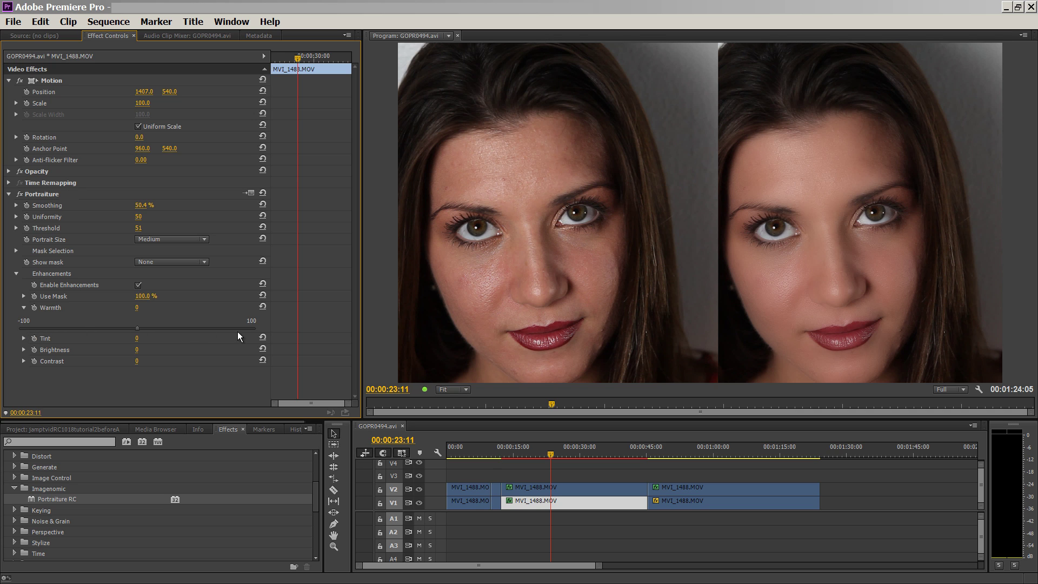
{"action": "left_click", "coordinate": [22, 305]}
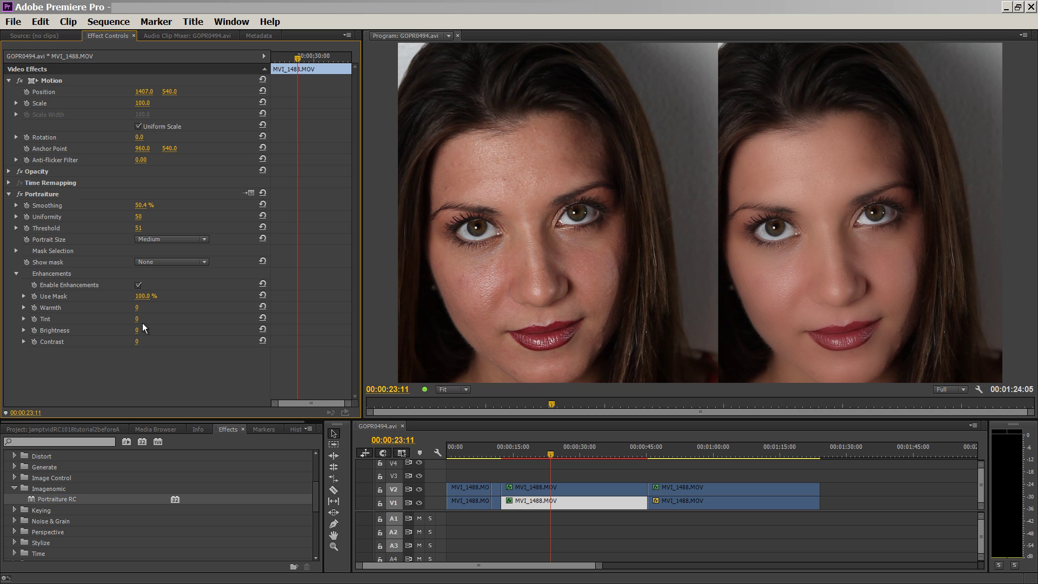
- Try a high Tint, a Tint of -100 and a combination with Warmth, and reset Tint and Warmth to 0
{"action": "left_click_drag", "start_coordinate": [139, 321], "coordinate": [680, 309]}
{"action": "left_click", "coordinate": [141, 320]}
{"action": "type", "text": "-100"}
{"action": "key", "text": "Return"}
{"action": "left_click", "coordinate": [263, 318]}
{"action": "left_click_drag", "start_coordinate": [139, 311], "coordinate": [144, 322]}
{"action": "left_click", "coordinate": [263, 307]}
{"action": "left_click", "coordinate": [263, 318]}
- Try brighter and darker skin with the Brightness enhancement, and reset Brightness to 0
{"action": "left_click_drag", "start_coordinate": [135, 333], "coordinate": [307, 344]}
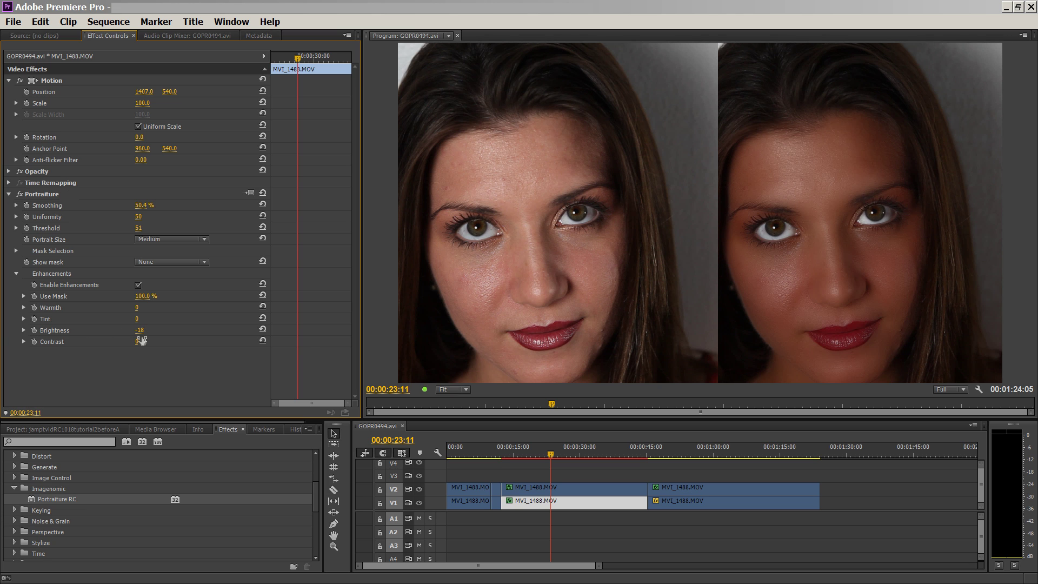
{"action": "left_click_drag", "start_coordinate": [308, 344], "coordinate": [260, 346]}
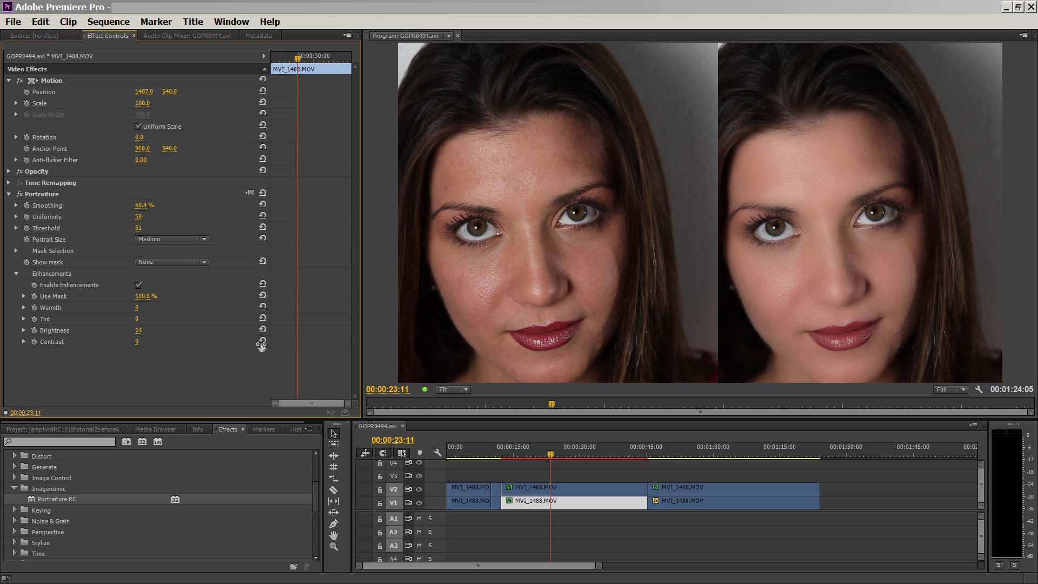
{"action": "left_click", "coordinate": [263, 329]}
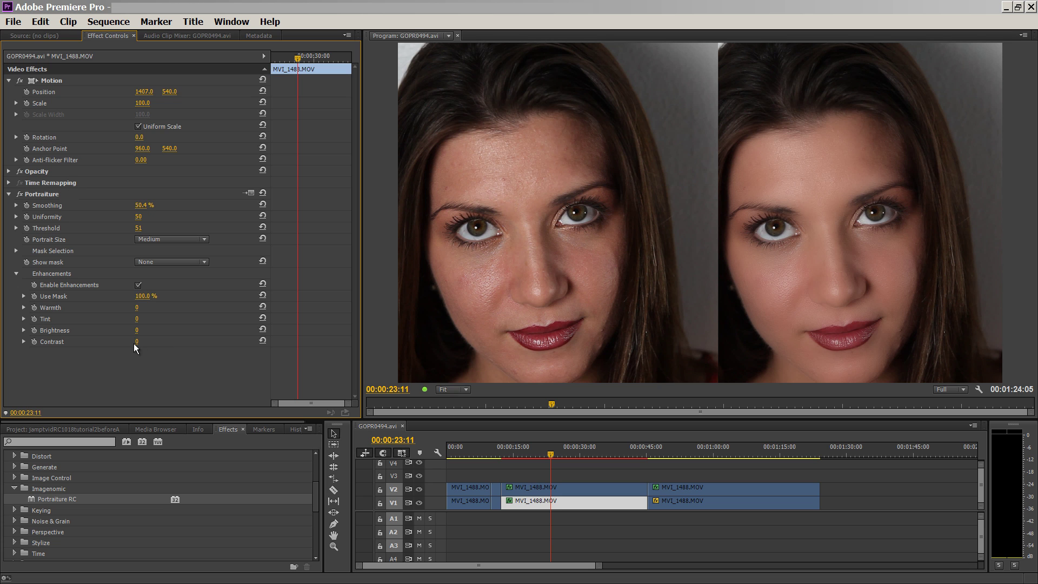
- Try high and low Contrast values, and settle on Contrast 7, Brightness 35, Tint 13 and Warmth 19
{"action": "left_click_drag", "start_coordinate": [136, 342], "coordinate": [203, 347]}
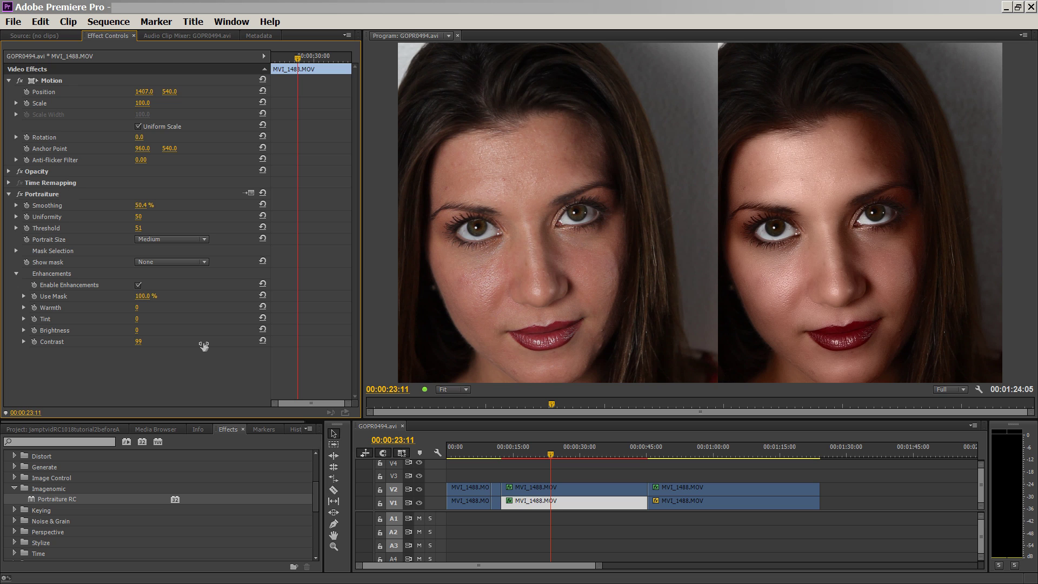
{"action": "left_click_drag", "start_coordinate": [203, 346], "coordinate": [35, 345]}
{"action": "mouse_move", "coordinate": [123, 346]}
{"action": "left_mouse_down"}
{"action": "mouse_move", "coordinate": [84, 347]}
{"action": "mouse_move", "coordinate": [139, 346]}
{"action": "left_mouse_up"}
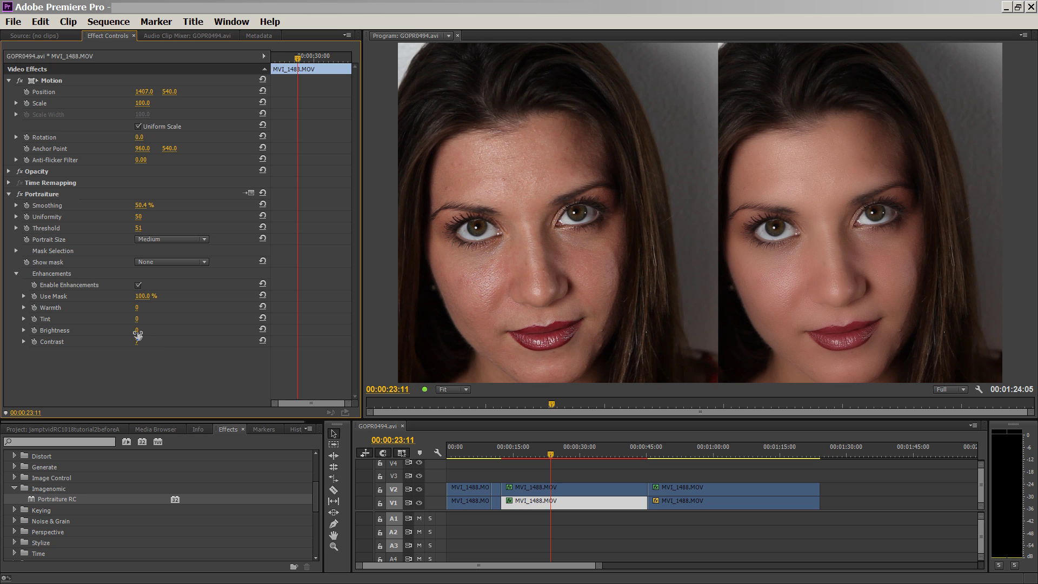
{"action": "left_click_drag", "start_coordinate": [138, 335], "coordinate": [147, 311]}
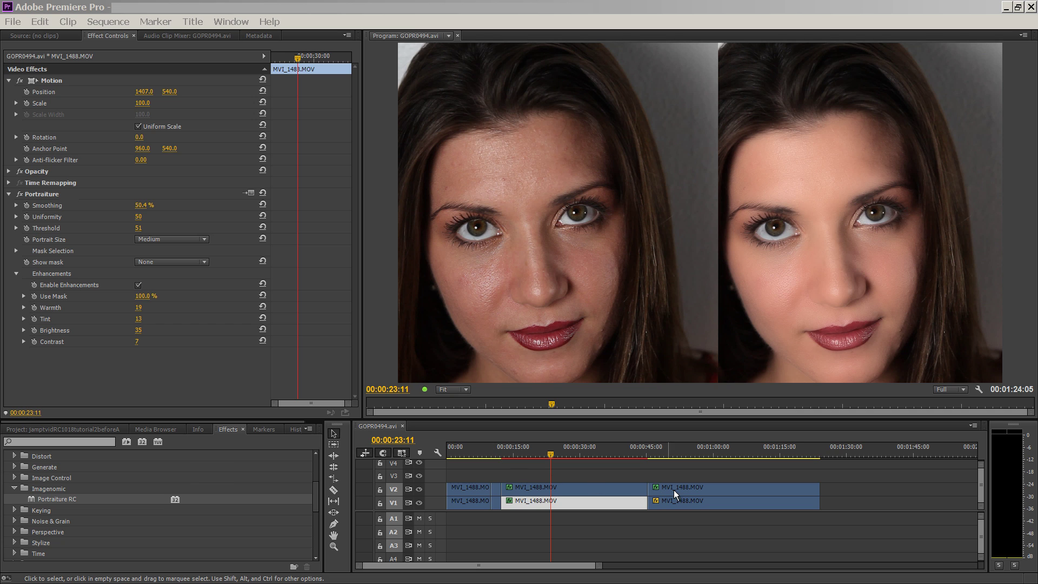
- Copy the middle clip on V1 and paste its Motion, Opacity, Time Remapping and Portraiture RC attributes onto all other clips
{"action": "right_click", "coordinate": [562, 503]}
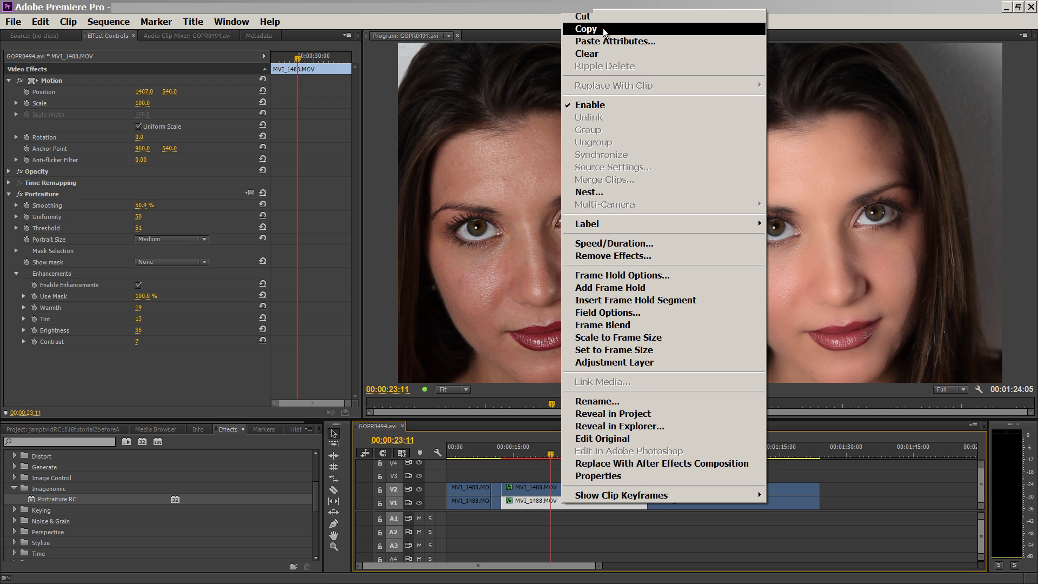
{"action": "left_click", "coordinate": [588, 28]}
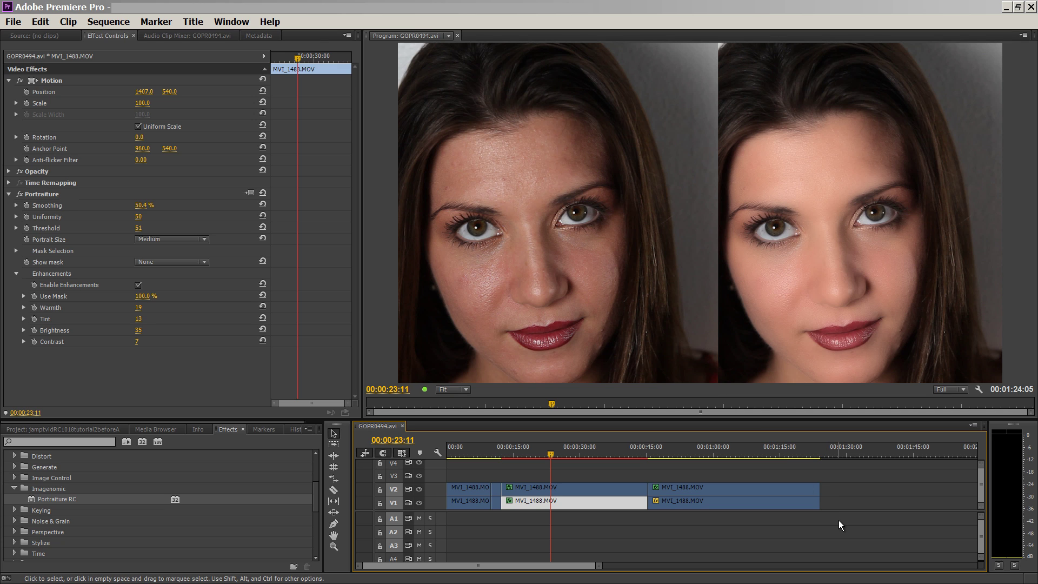
{"action": "left_click_drag", "start_coordinate": [839, 520], "coordinate": [449, 472]}
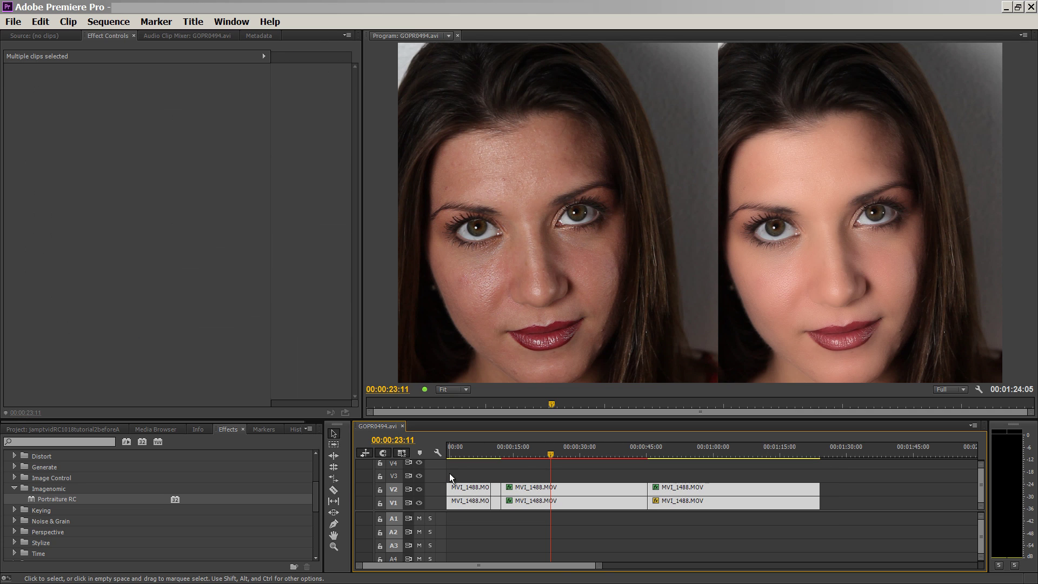
{"action": "left_click", "coordinate": [534, 502], "text": "shift"}
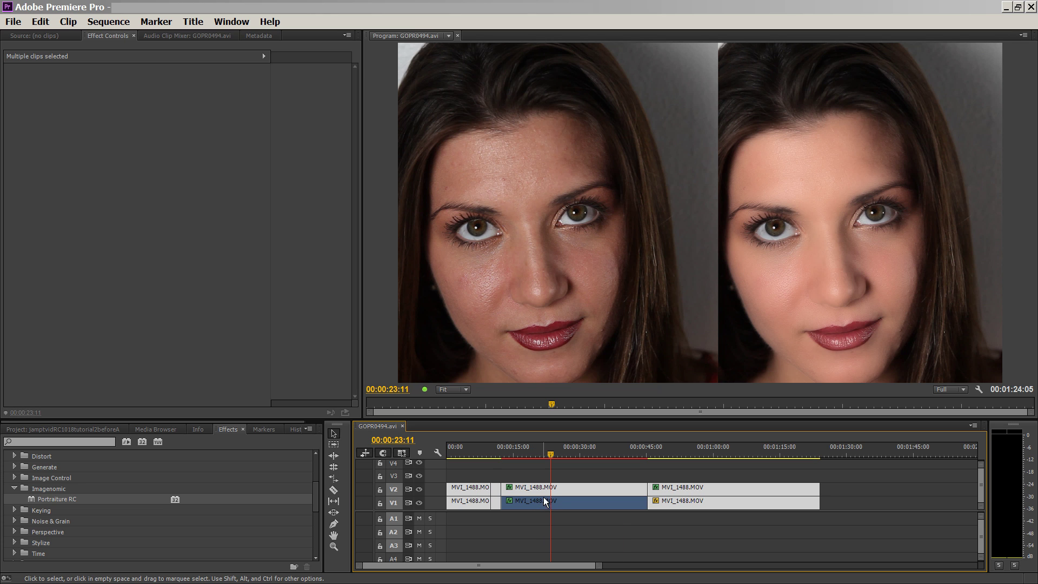
{"action": "right_click", "coordinate": [544, 488]}
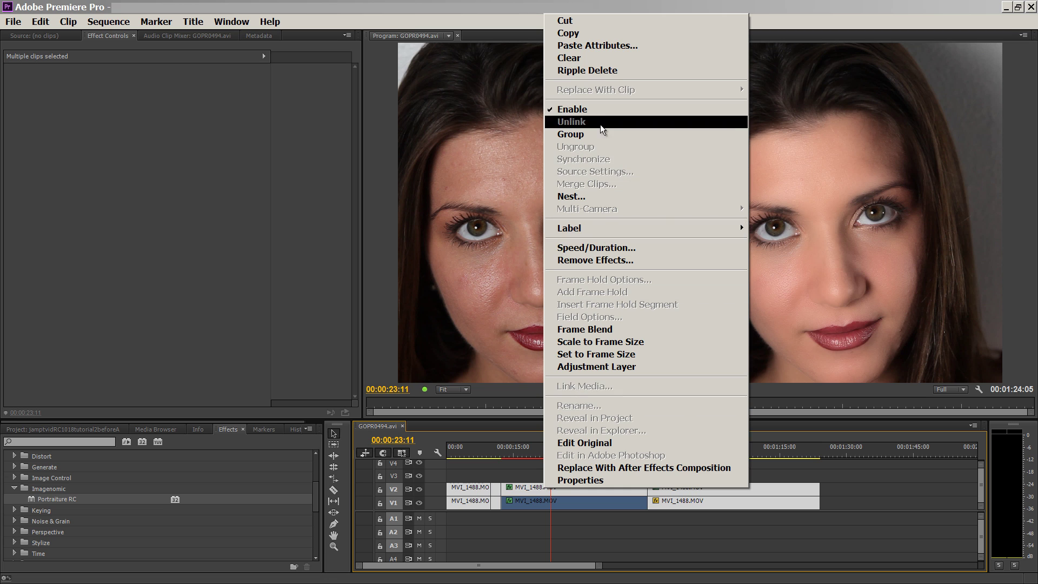
{"action": "left_click", "coordinate": [602, 48]}
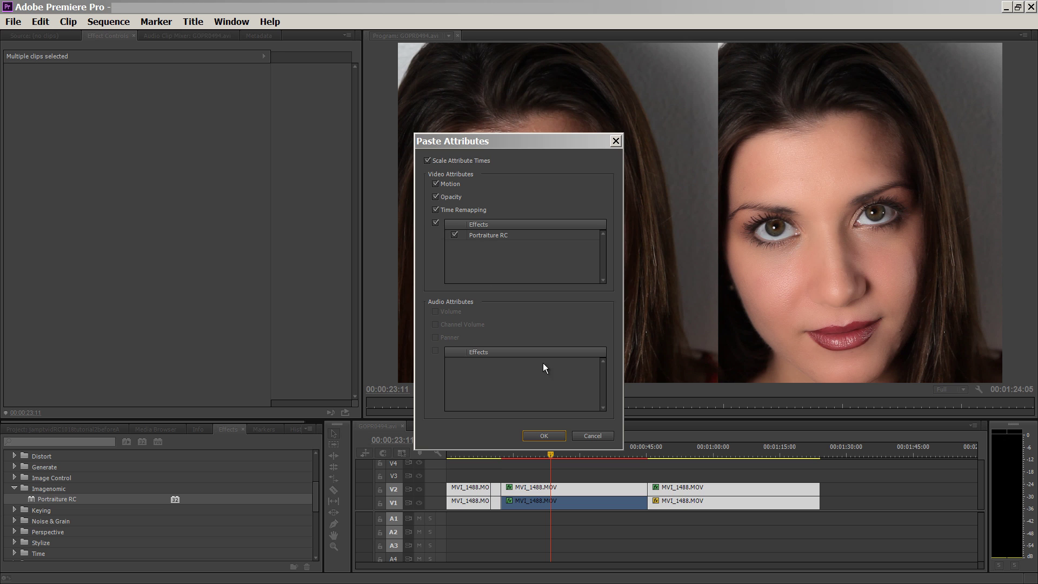
{"action": "left_click", "coordinate": [543, 436]}
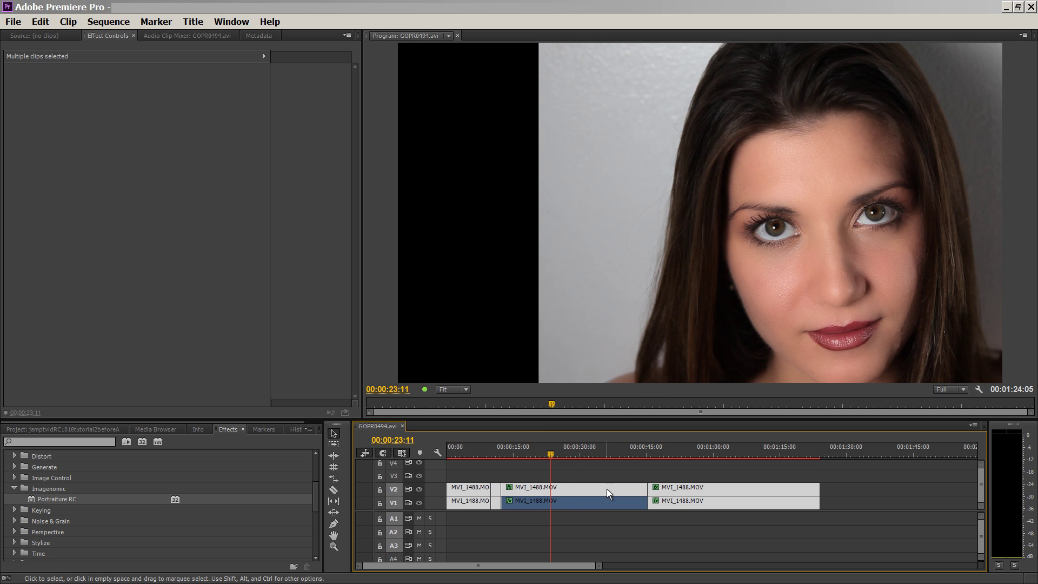
- Check the pasted Portraiture settings on the middle and last V2 clips and scrub through the sequence
{"action": "key", "text": "ctrl+a"}
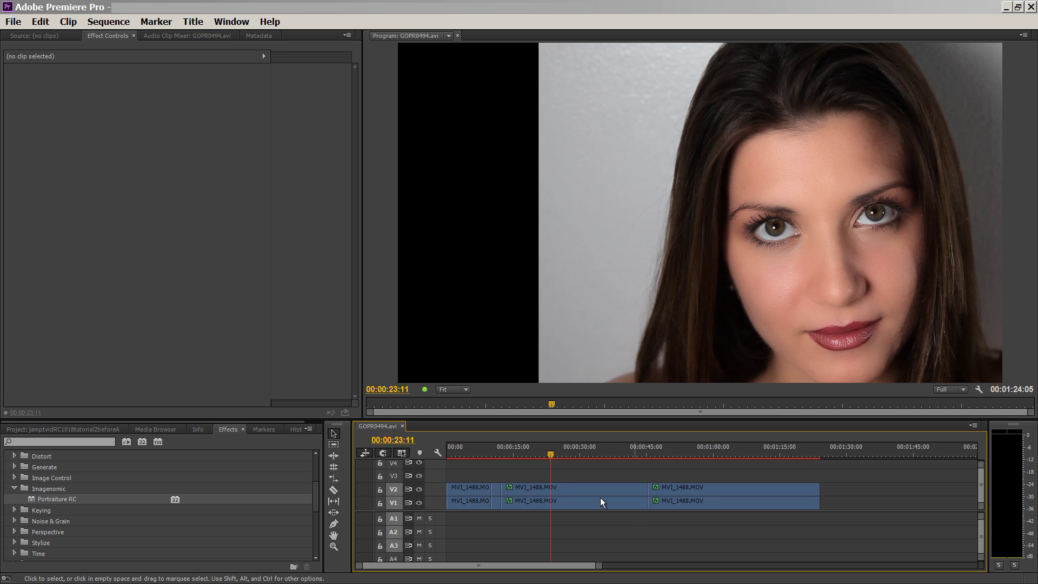
{"action": "left_click", "coordinate": [566, 487]}
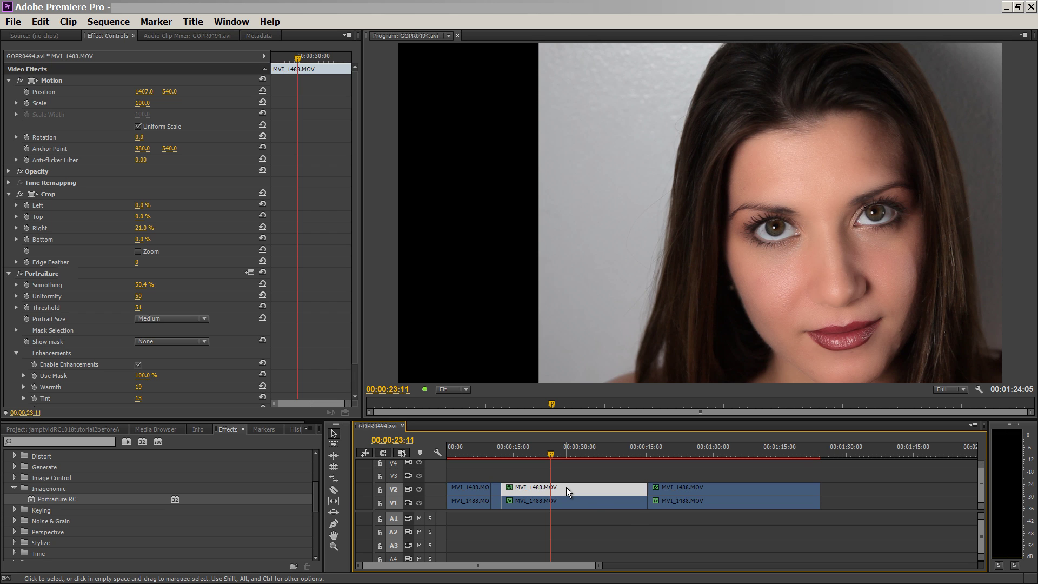
{"action": "left_click", "coordinate": [664, 489]}
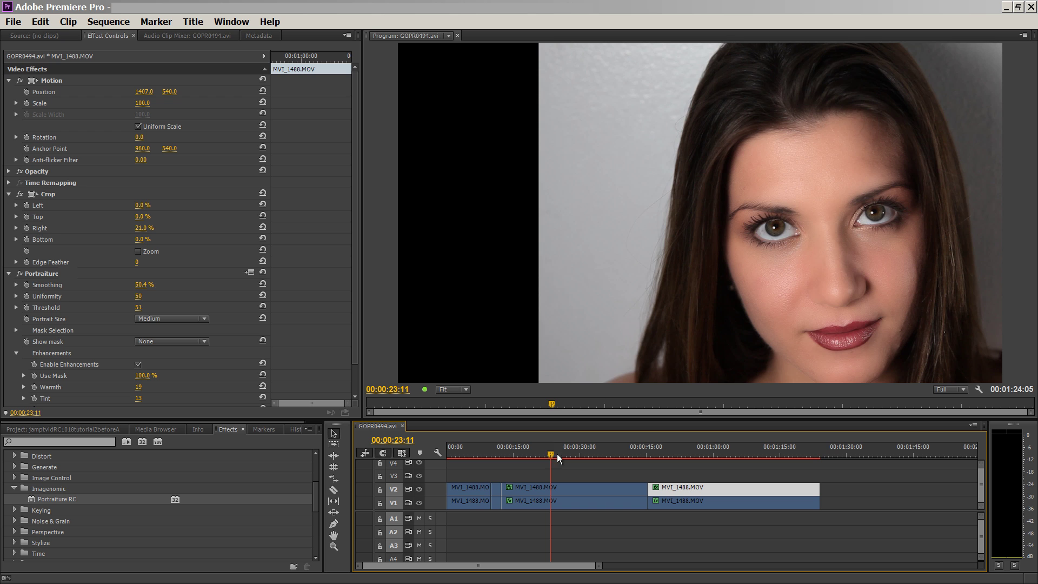
{"action": "left_click", "coordinate": [673, 450]}
{"action": "left_click_drag", "start_coordinate": [660, 448], "coordinate": [472, 449]}
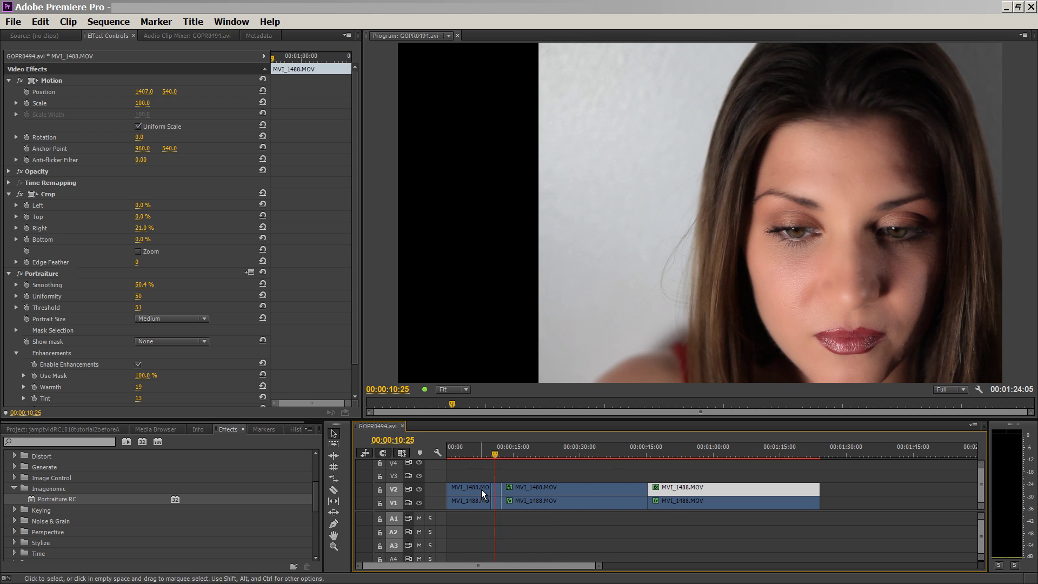